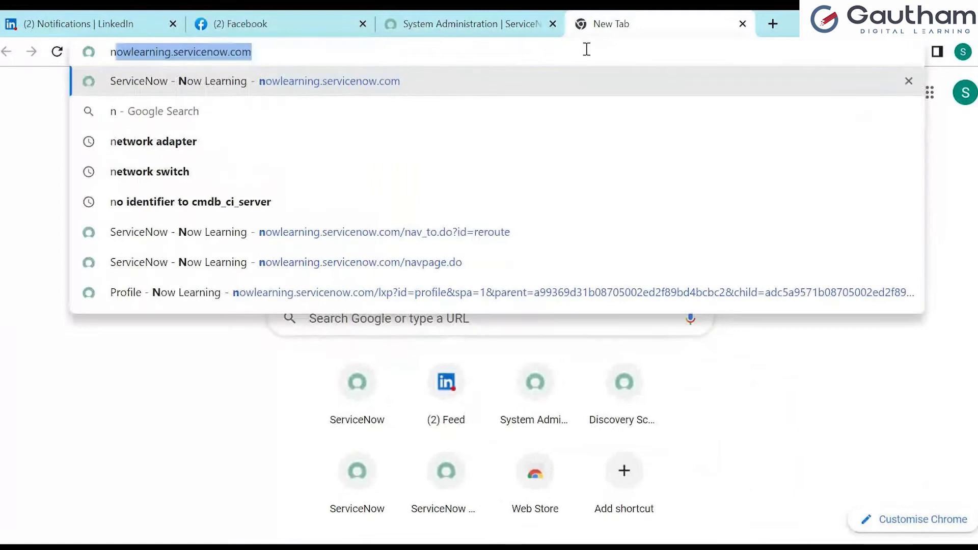
Step: Search the web for network adapter
click(179, 118)
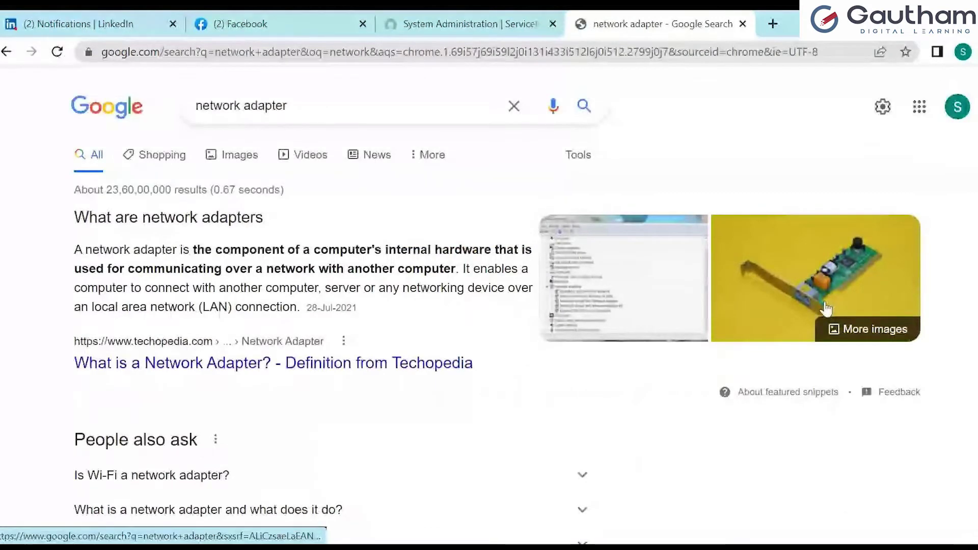
click(302, 106)
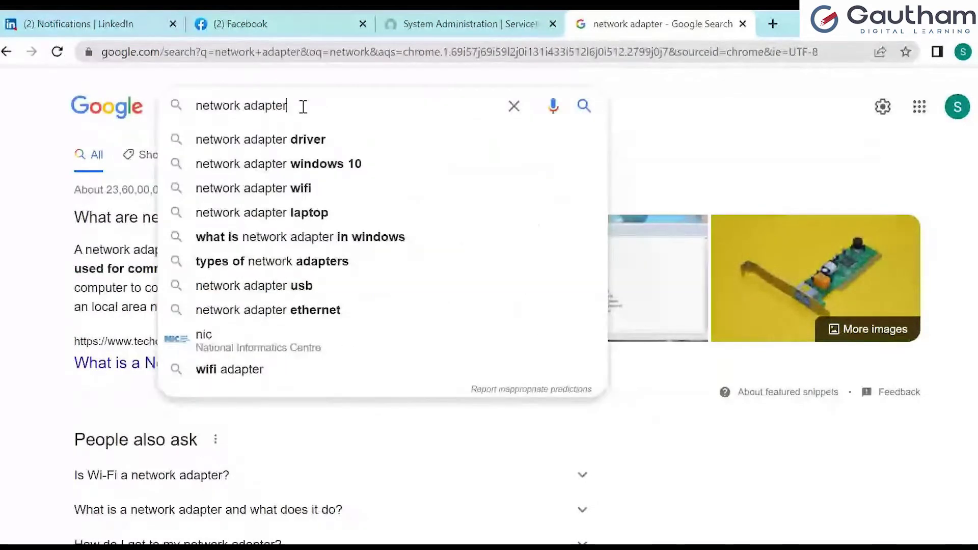
key(BackSpace)
key(BackSpace)
key(BackSpace)
key(BackSpace)
key(BackSpace)
key(BackSpace)
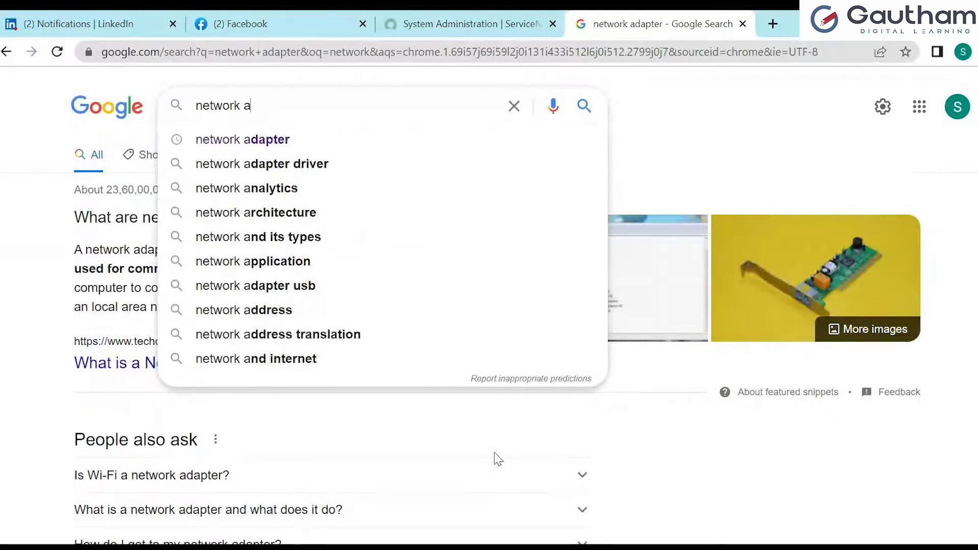
click(722, 145)
Step: Search the web for network switches in a new browser tab and show the image results
click(773, 23)
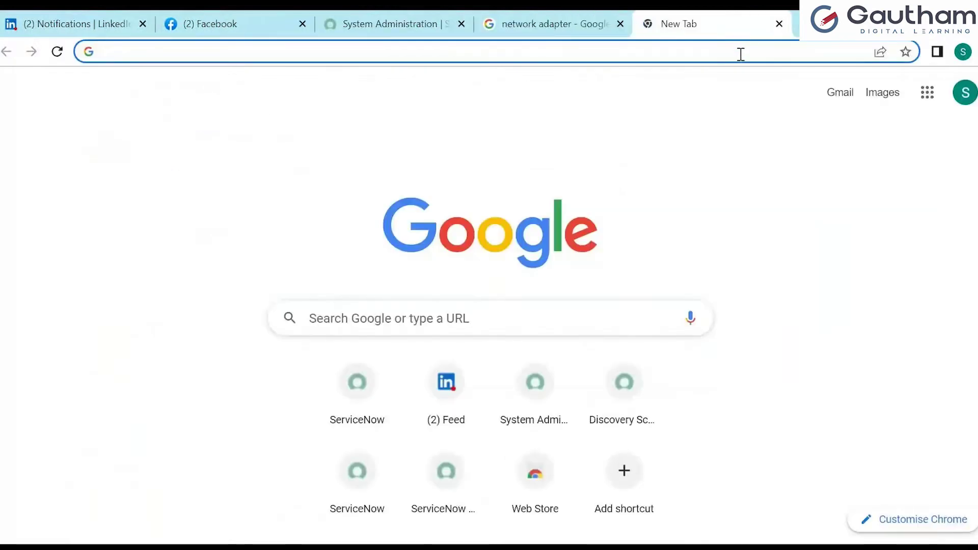
click(741, 54)
text(network switch)
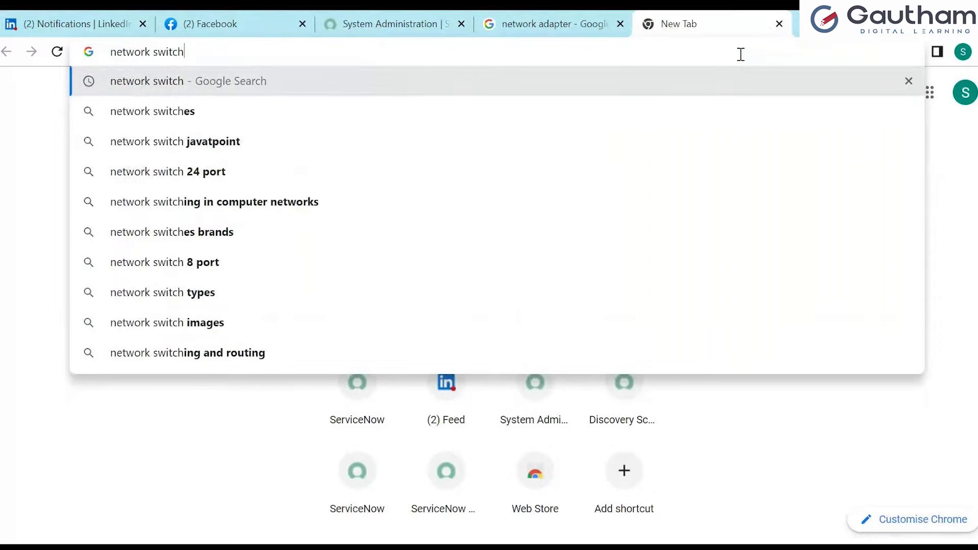
click(258, 121)
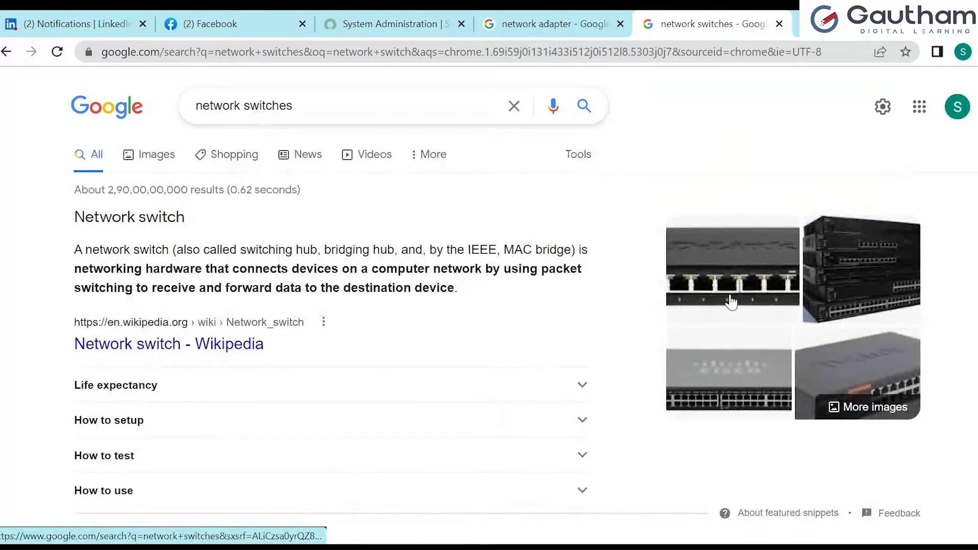
click(162, 157)
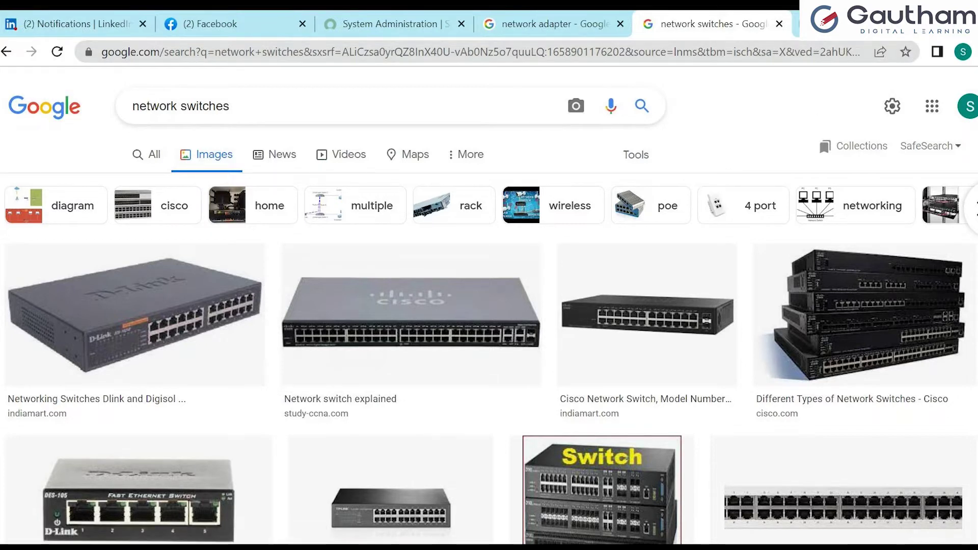
Step: Search the web for snmp in a new browser tab and look through the results
key(ctrl+t)
text(snmp)
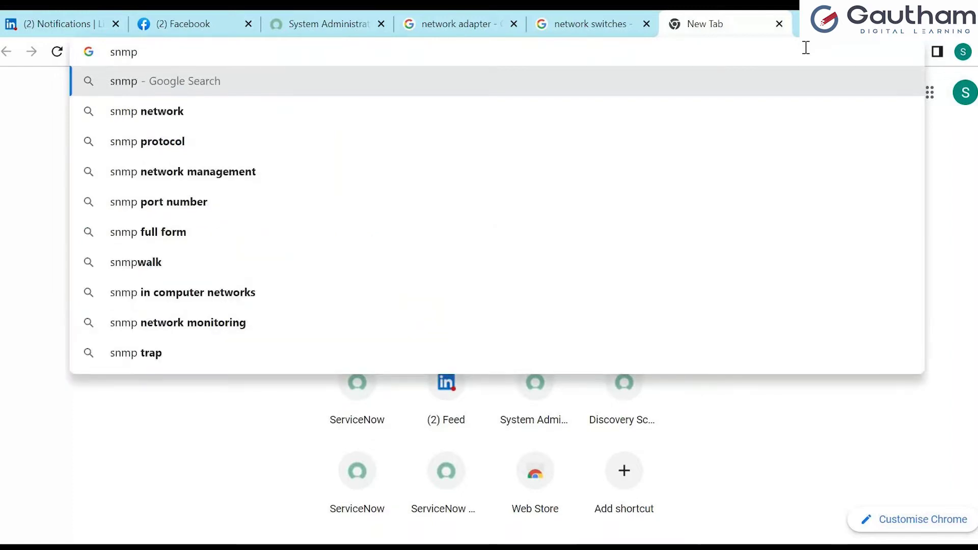
key(Return)
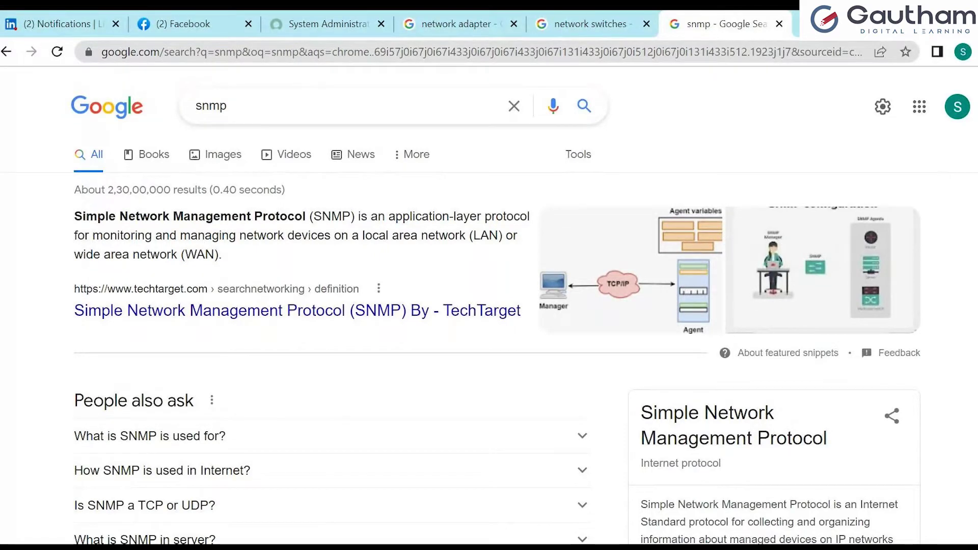
scroll(489, 305, down, 8)
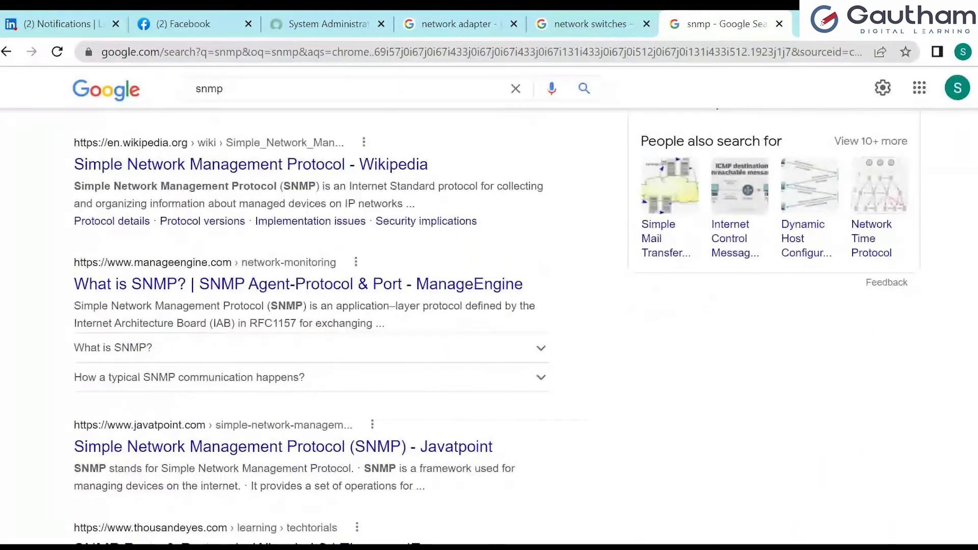
scroll(489, 326, up, 4)
scroll(489, 326, down, 1)
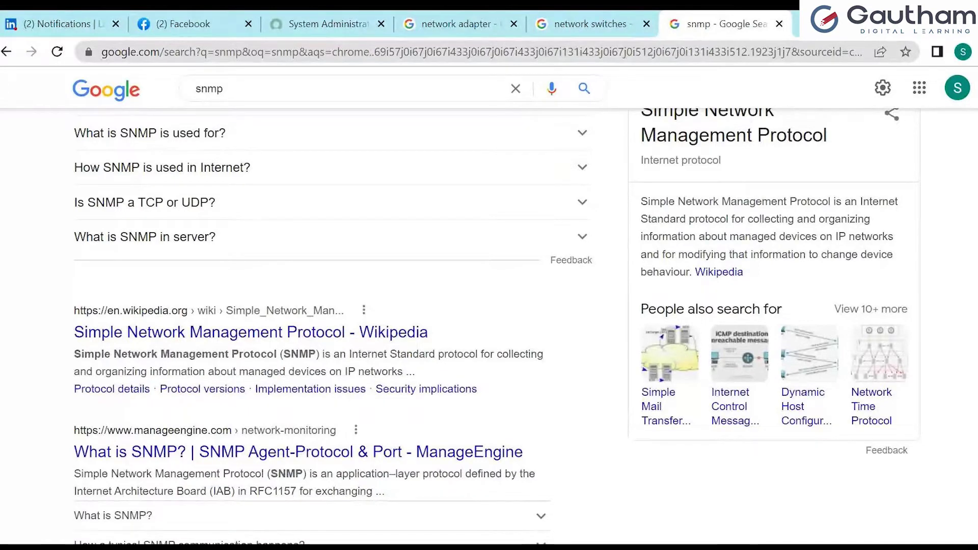
scroll(495, 326, down, 1)
scroll(306, 326, down, 8)
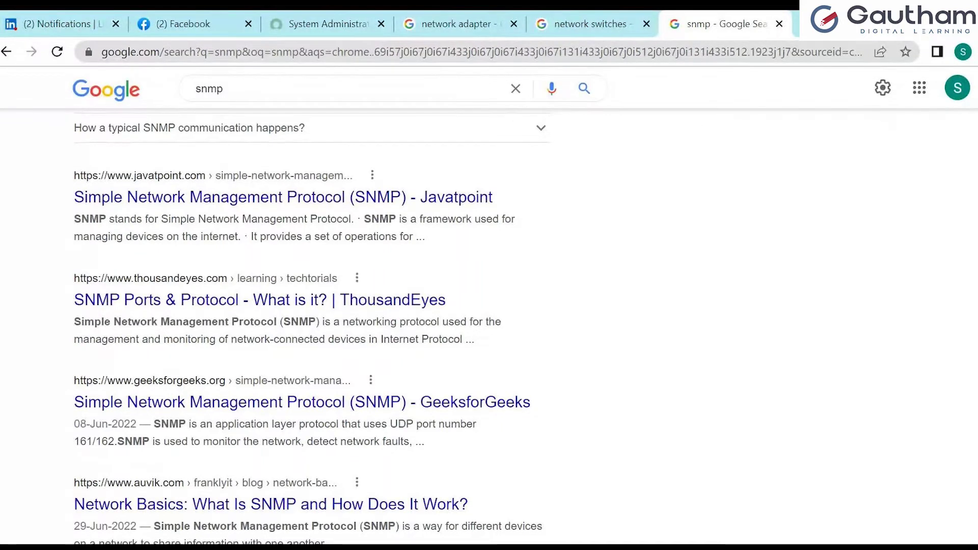
scroll(489, 305, up, 8)
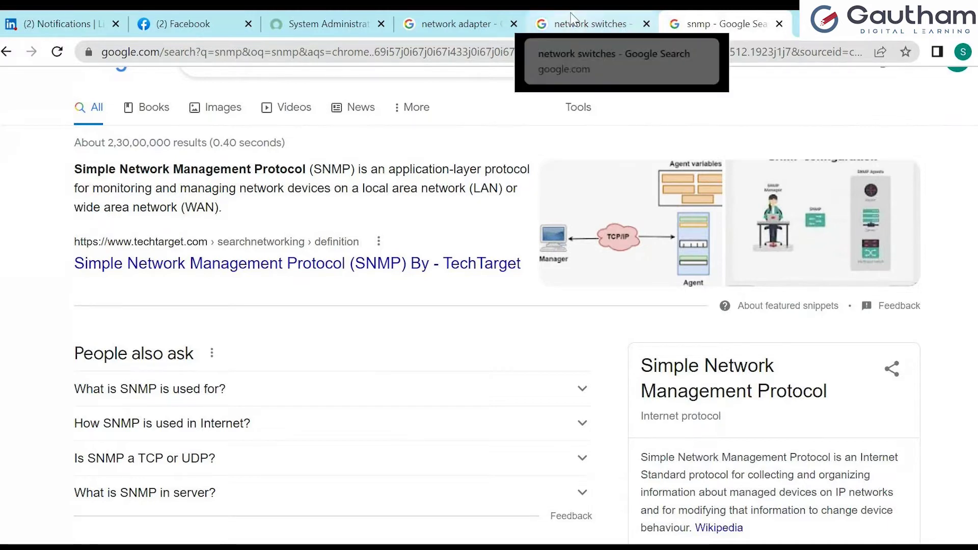
Step: Revisit the network adapter results, then search the web for ESX in a new browser tab and look through the results
click(341, 26)
click(441, 25)
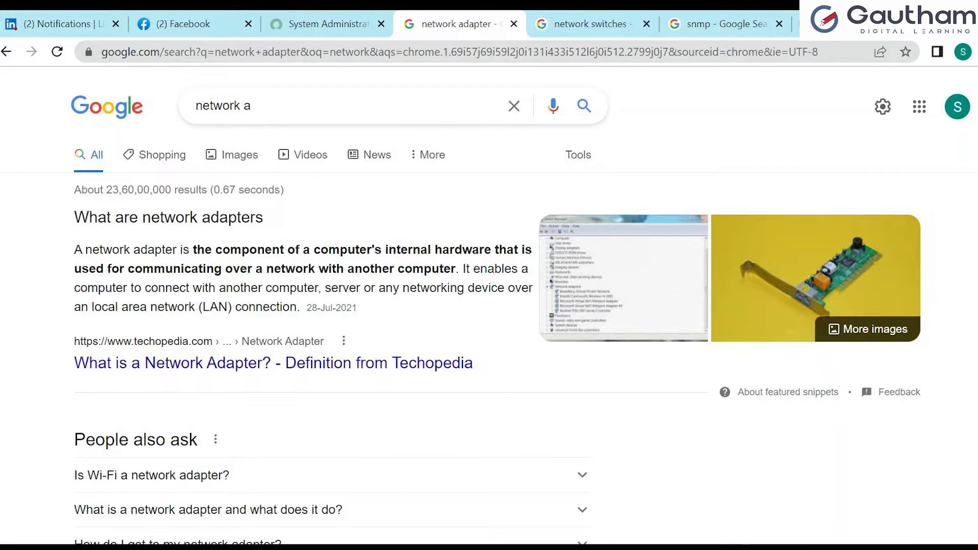
key(ctrl+t)
click(780, 49)
text(ESX)
key(Return)
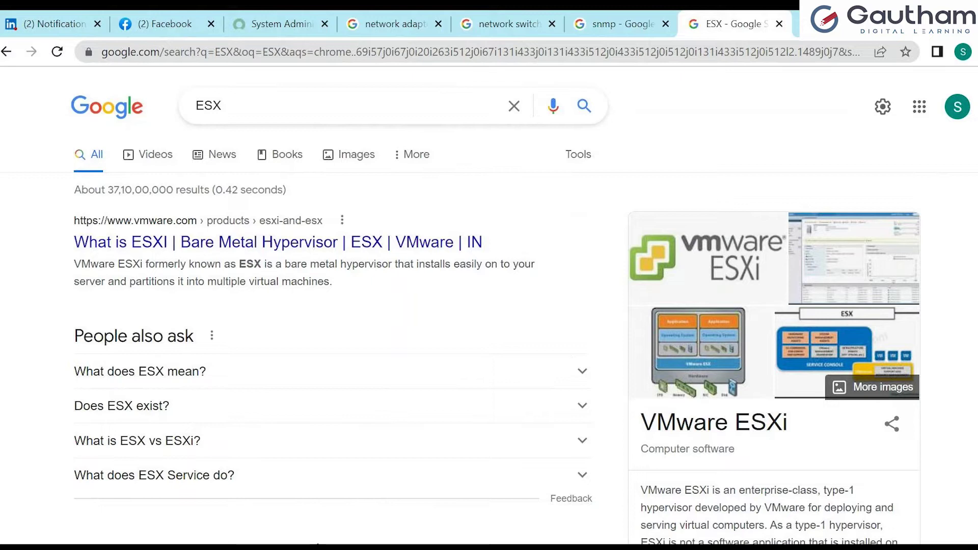
scroll(489, 305, down, 5)
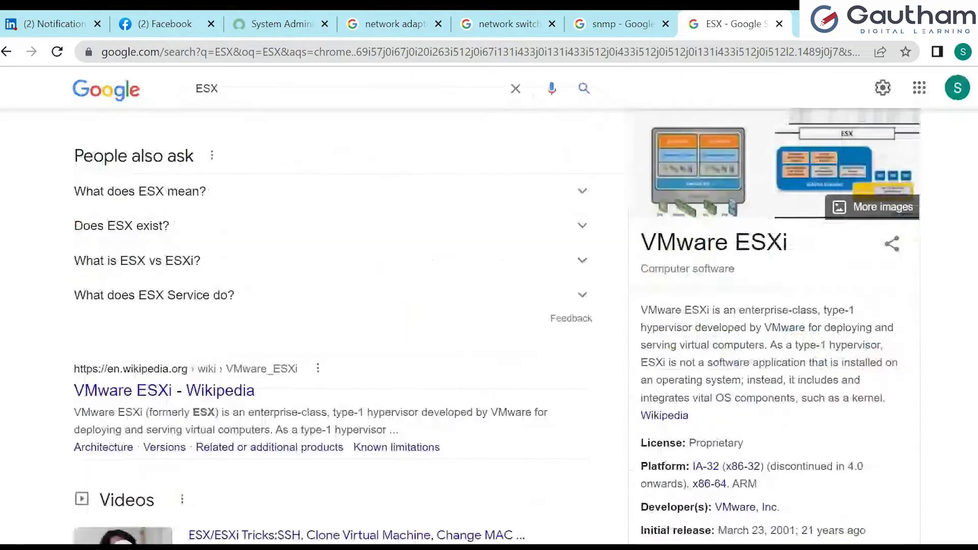
scroll(489, 306, down, 2)
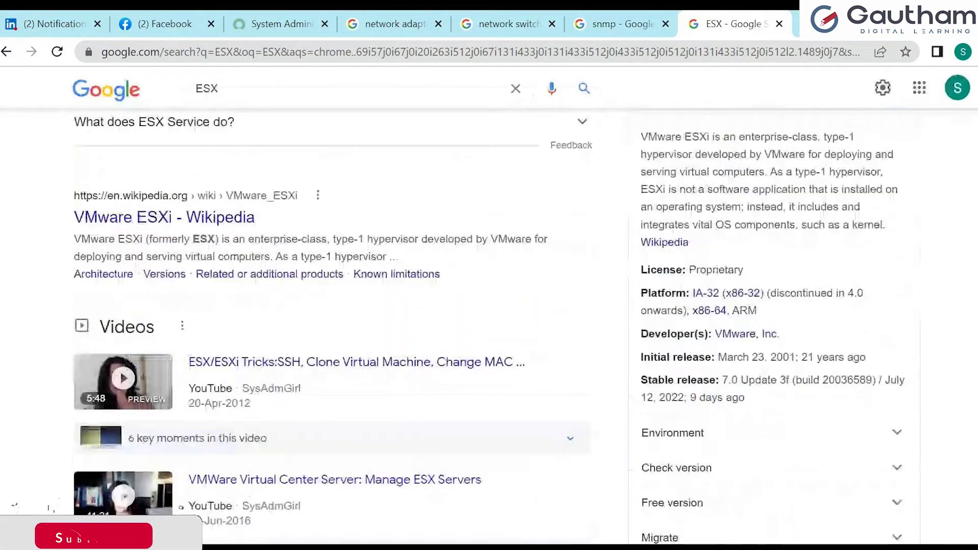
scroll(489, 306, up, 7)
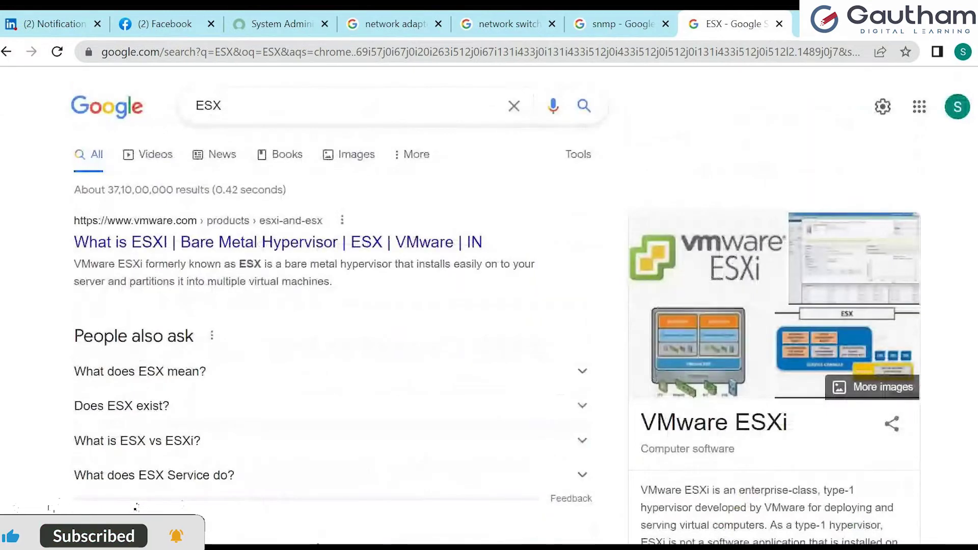
Step: Switch to the ServiceNow instance and filter the application navigator by "mid server"
click(517, 30)
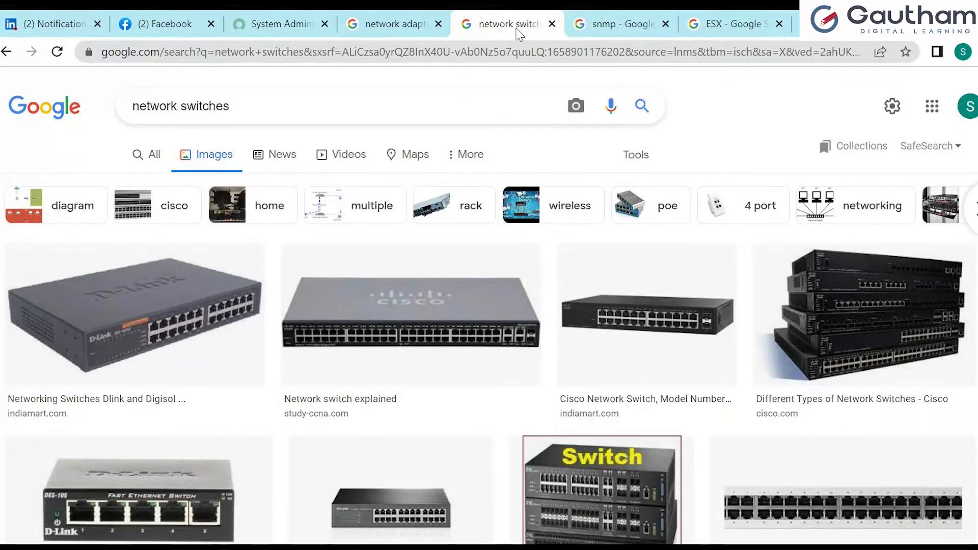
click(281, 23)
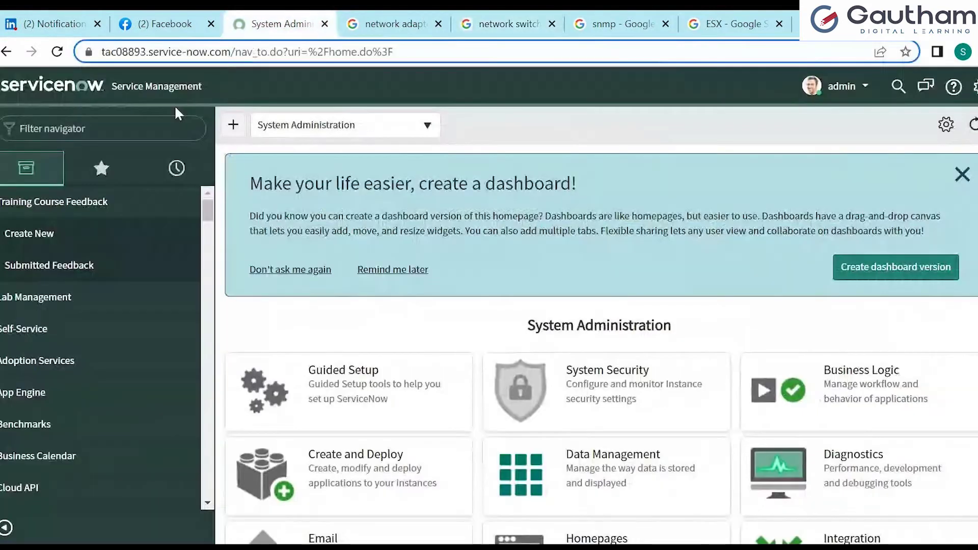
click(164, 124)
text(mi)
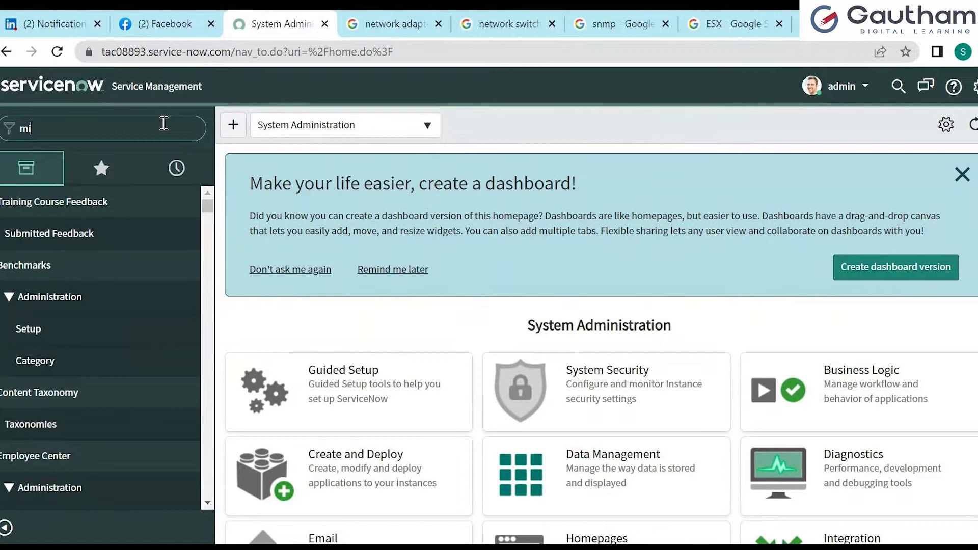
text(dserver)
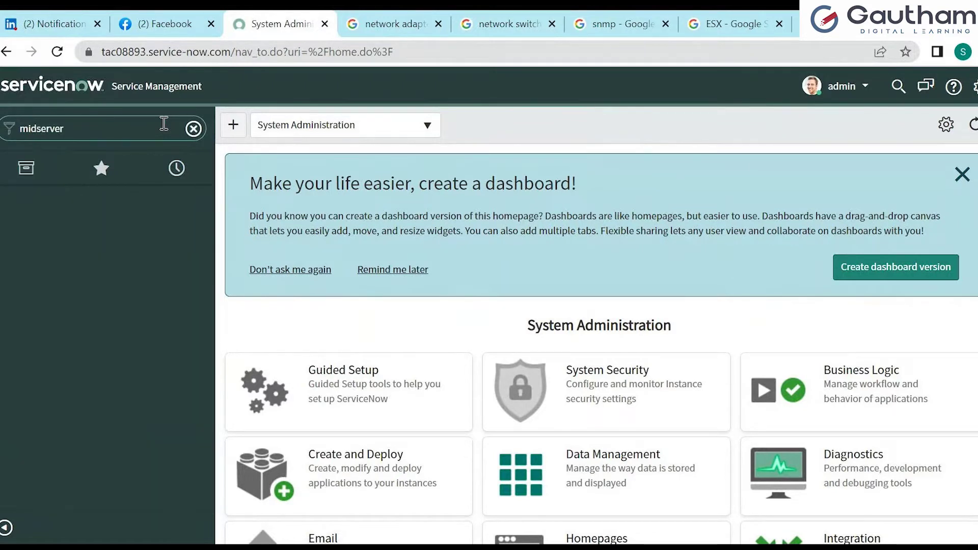
key(BackSpace)
key(BackSpace)
key(BackSpace)
key(BackSpace)
key(BackSpace)
key(BackSpace)
text(m)
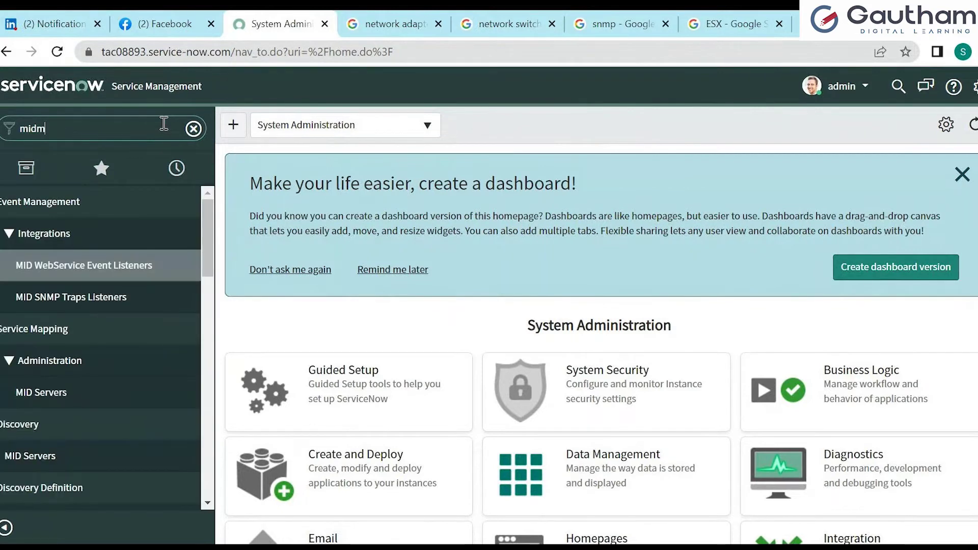
key(BackSpace)
text(serv)
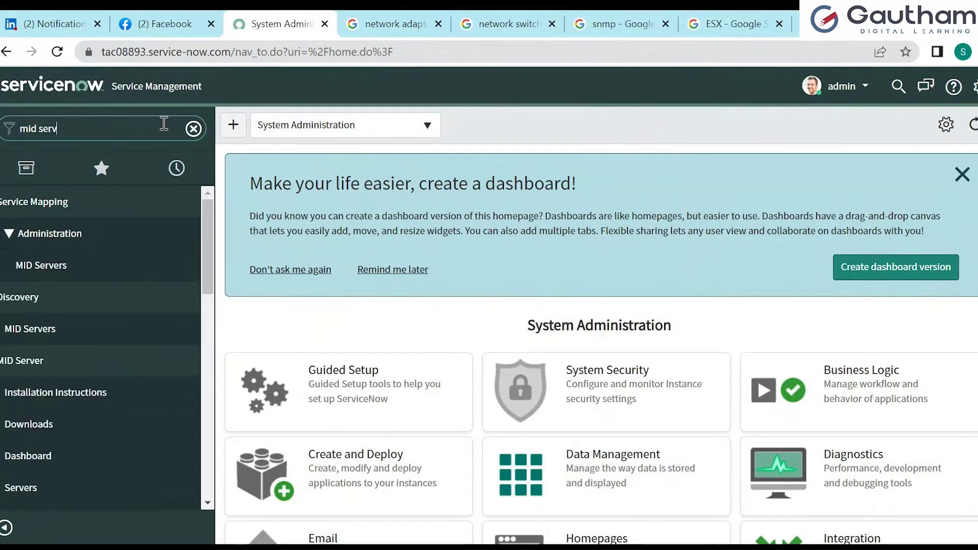
text(er)
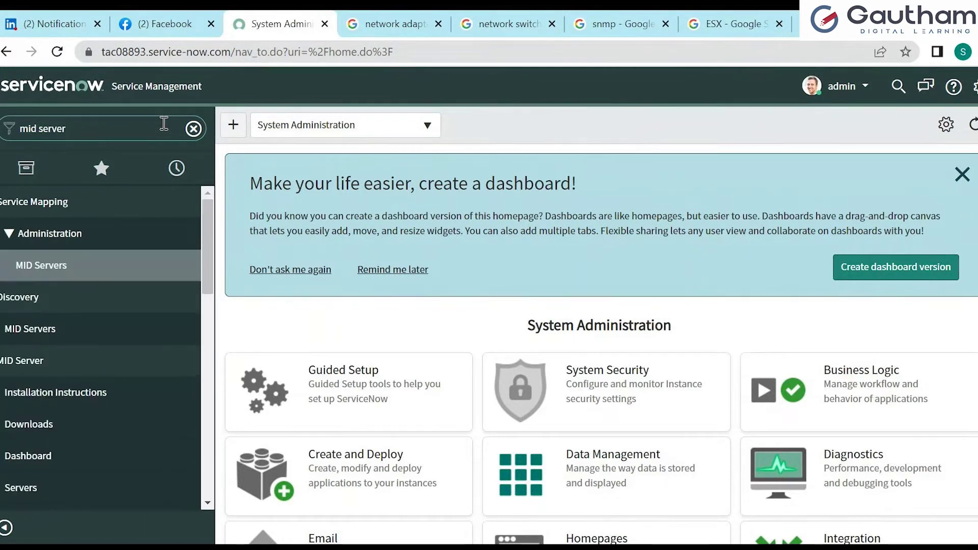
Step: Open Discovery's MID Servers module and the MID Server Clusters module in separate new browser tabs
right_click(115, 333)
click(139, 348)
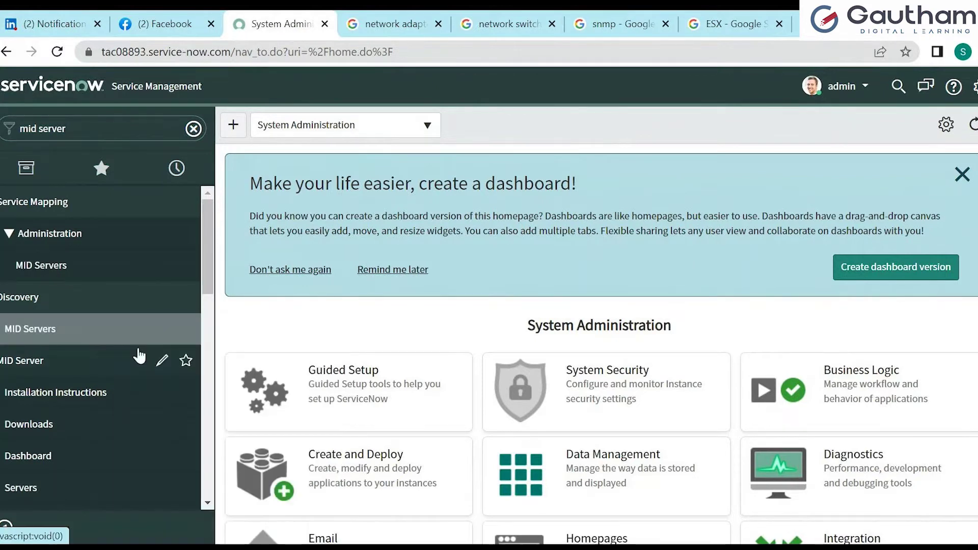
drag(208, 283, 204, 369)
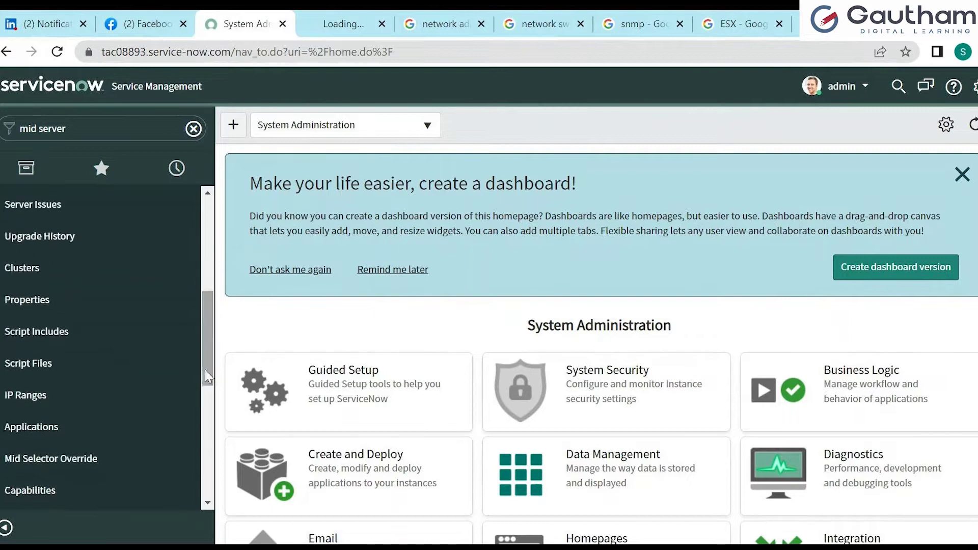
right_click(58, 271)
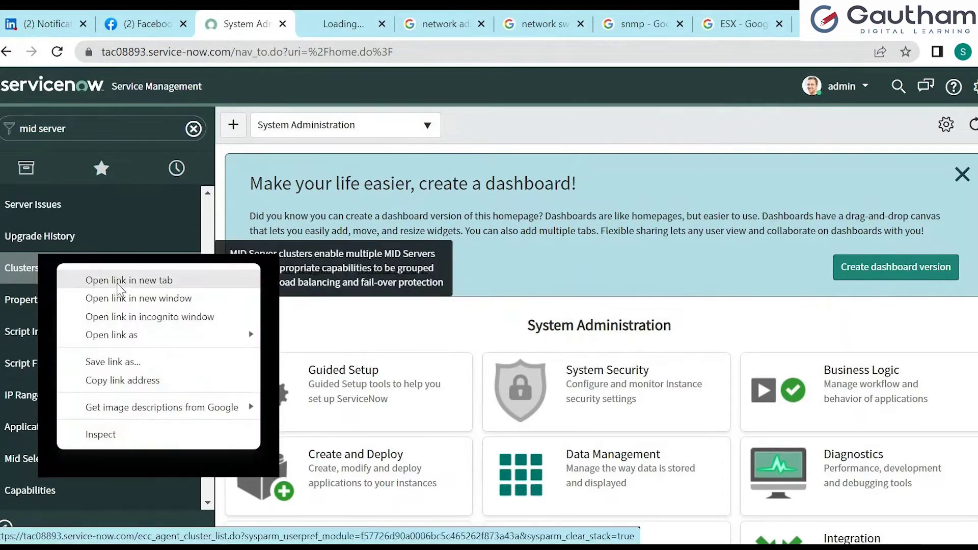
click(119, 283)
Step: Open the MID Server Properties and Capabilities modules in separate new browser tabs
right_click(71, 295)
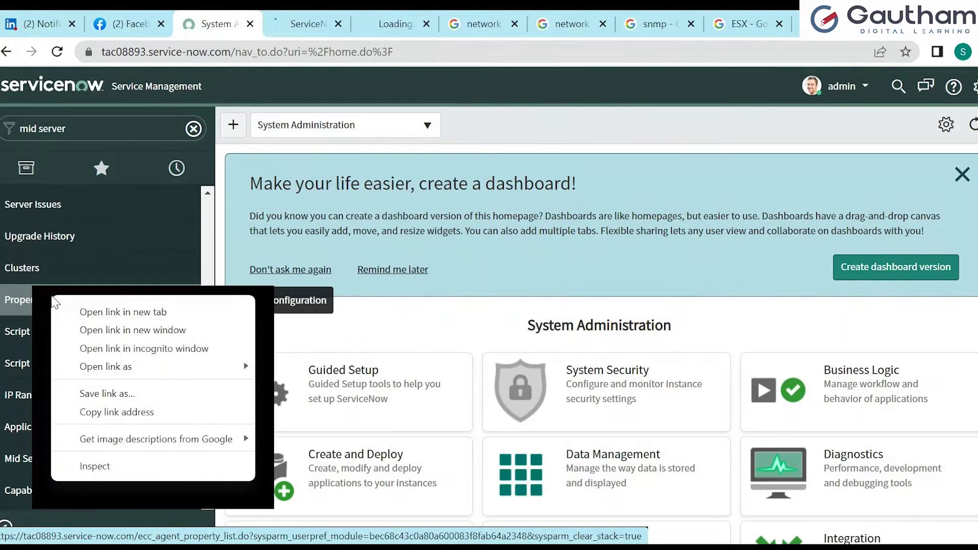
click(76, 313)
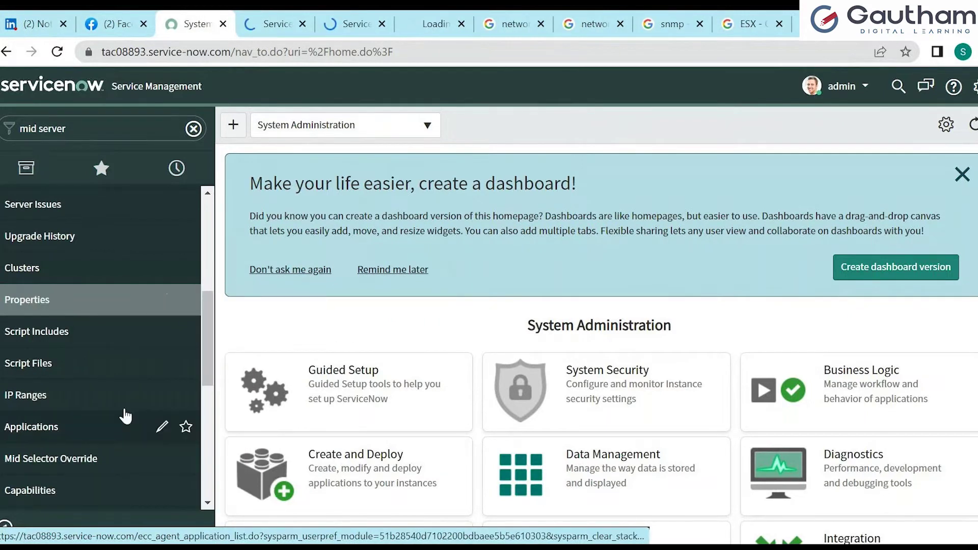
drag(203, 339, 200, 388)
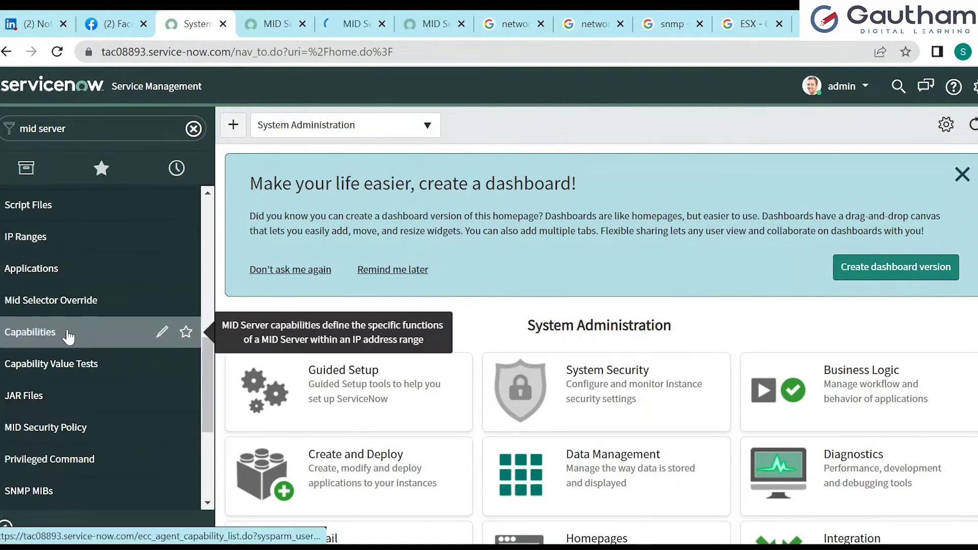
right_click(70, 335)
click(74, 346)
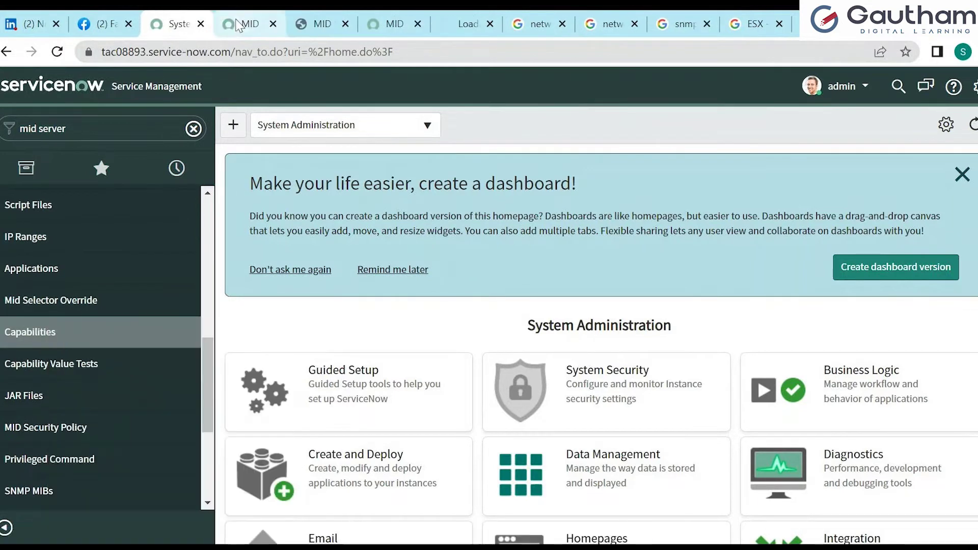
Step: View the MID Servers list and start a new record from the MID Server Clusters list
key(ctrl+Tab)
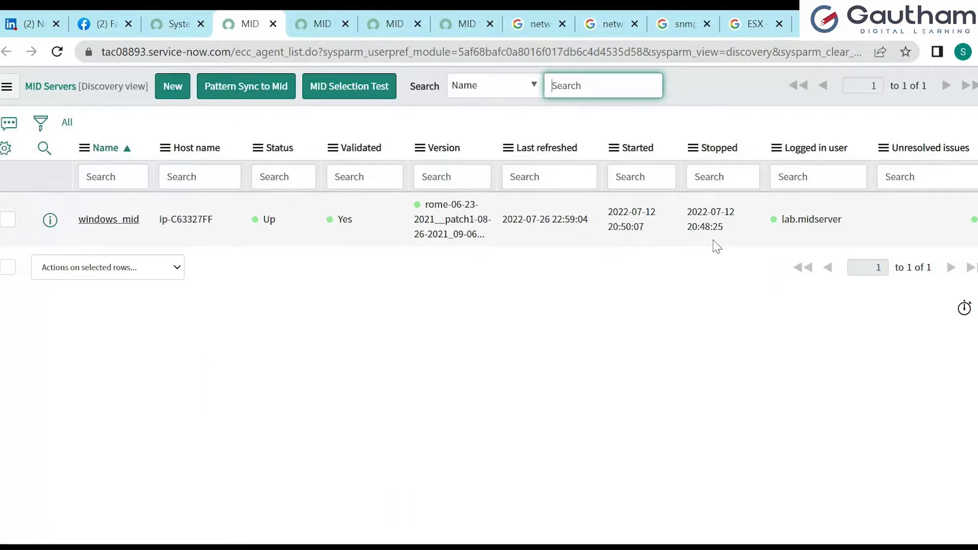
click(321, 25)
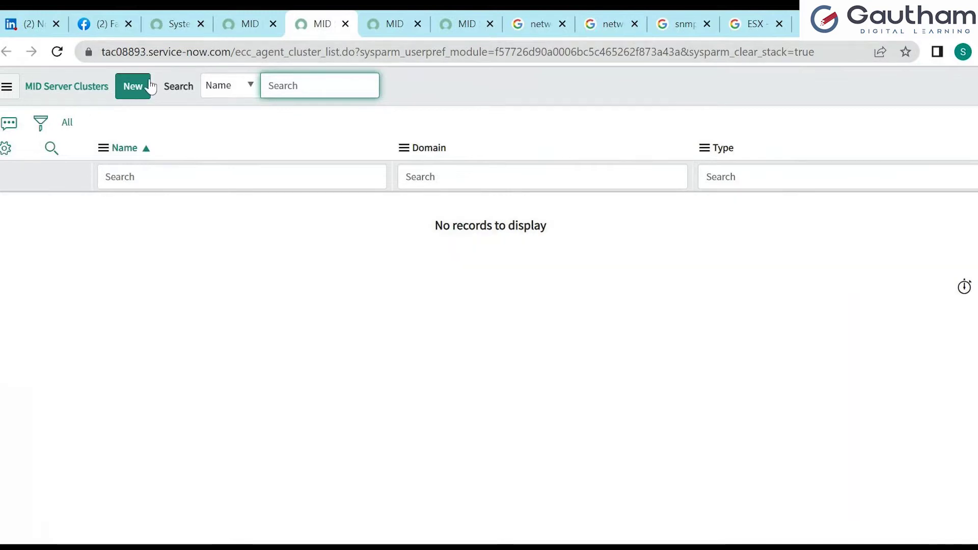
click(130, 85)
click(129, 85)
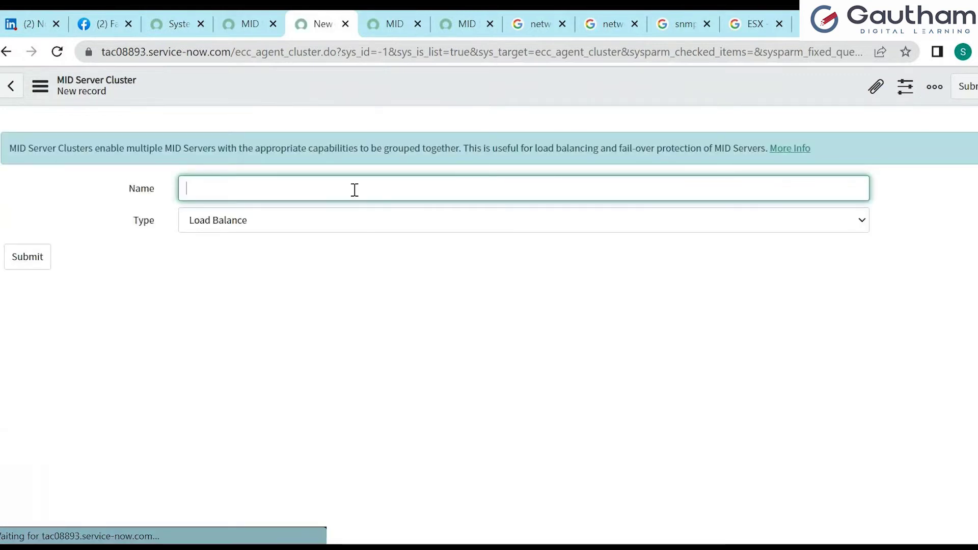
Step: View the new cluster record's Type field, and look through the first page of the MID Server Properties list
click(316, 218)
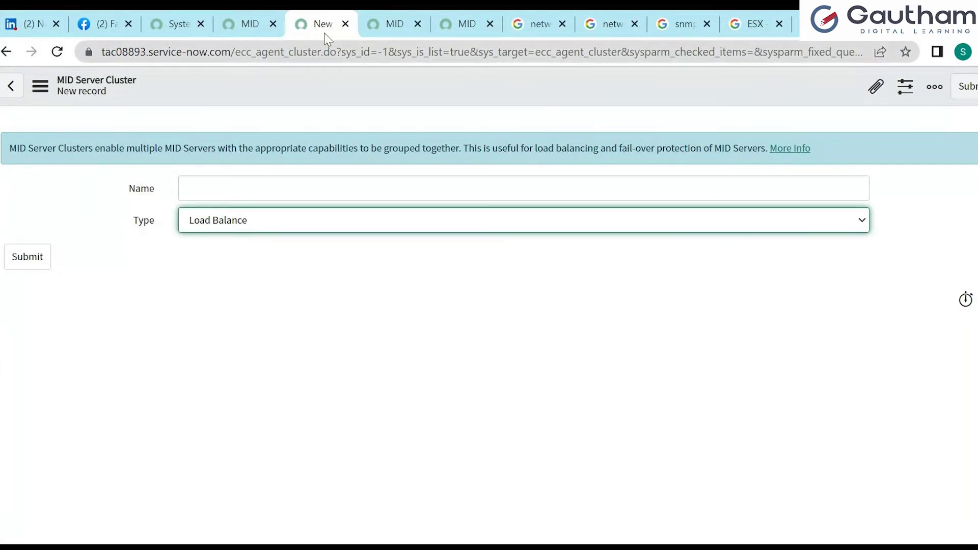
click(393, 24)
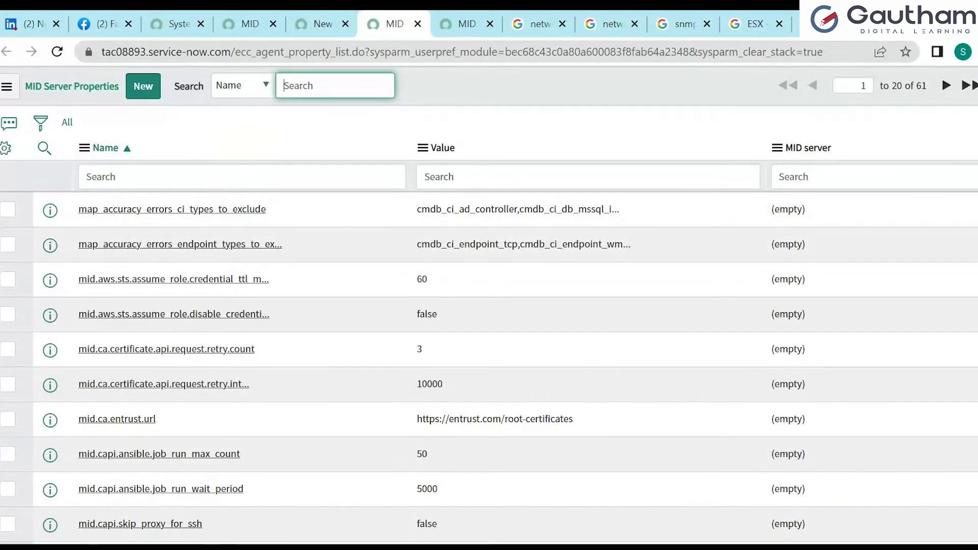
scroll(489, 331, down, 7)
scroll(489, 331, down, 2)
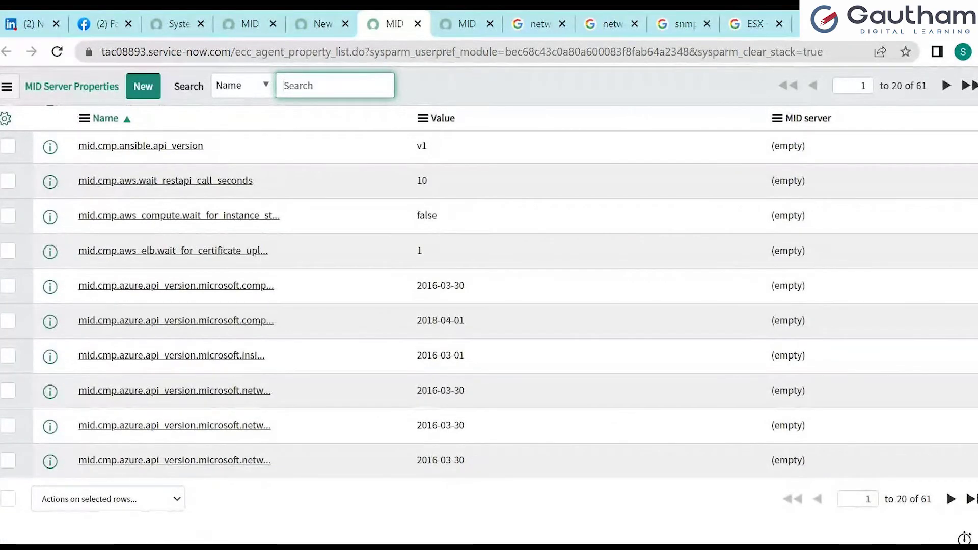
scroll(489, 331, up, 3)
scroll(489, 331, down, 2)
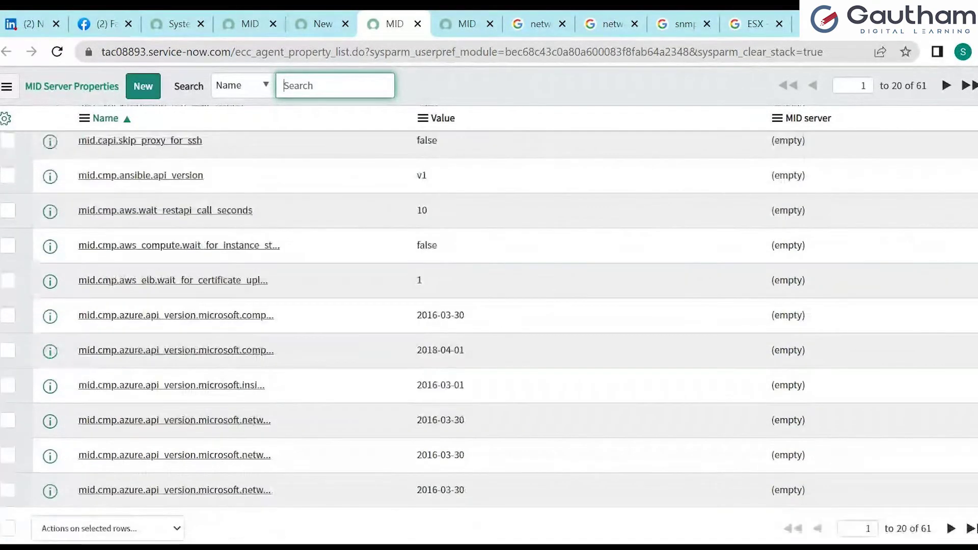
scroll(489, 331, up, 7)
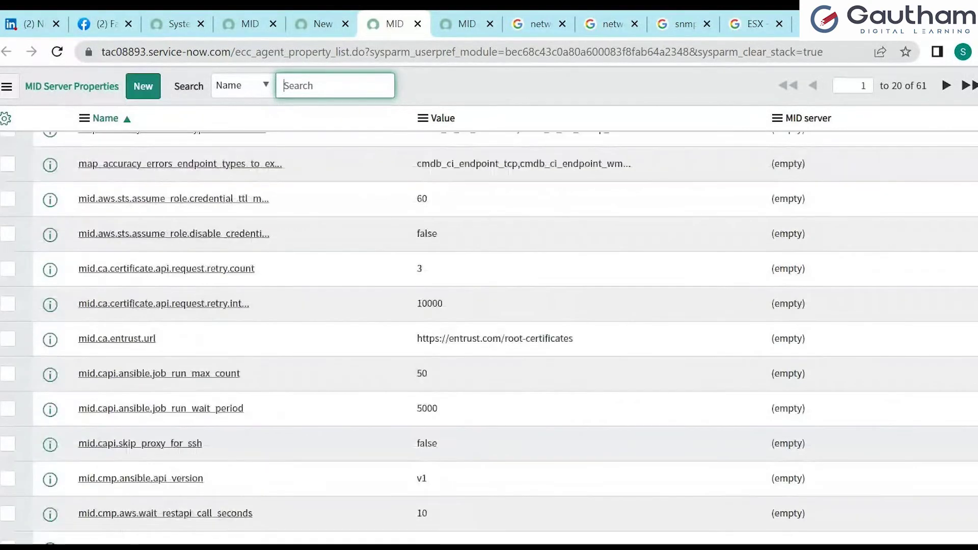
scroll(489, 331, up, 1)
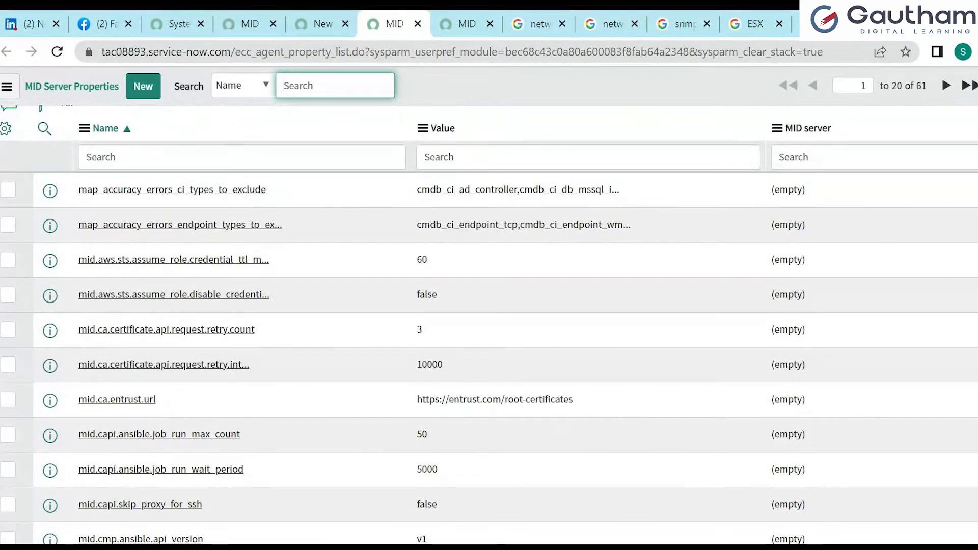
Step: Go through the second page of the MID Server Properties list and advance to the third page
click(942, 94)
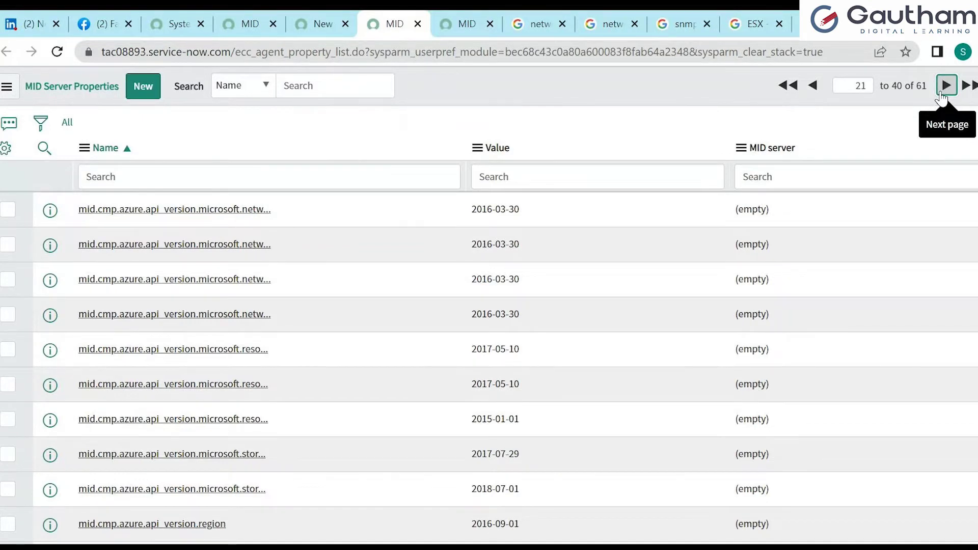
scroll(489, 336, down, 4)
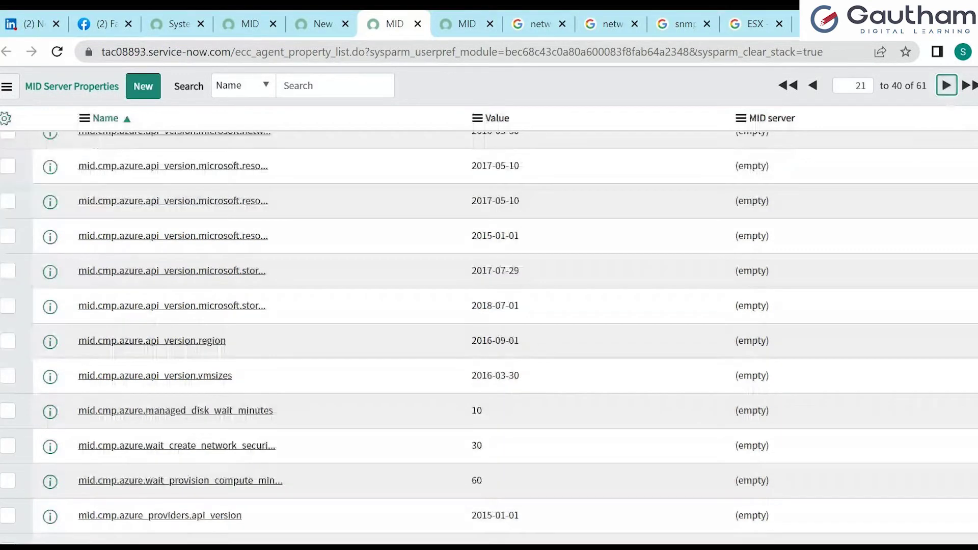
scroll(489, 336, down, 5)
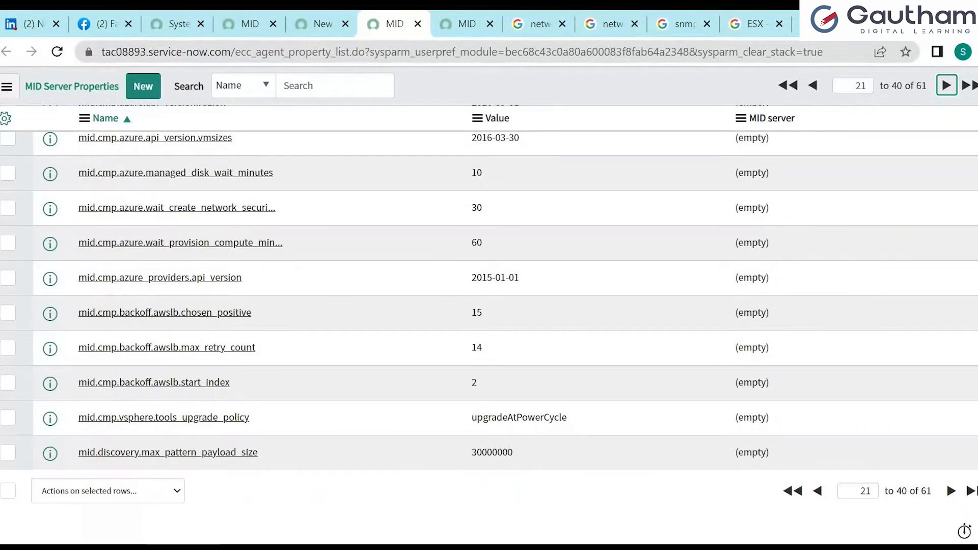
scroll(489, 306, up, 1)
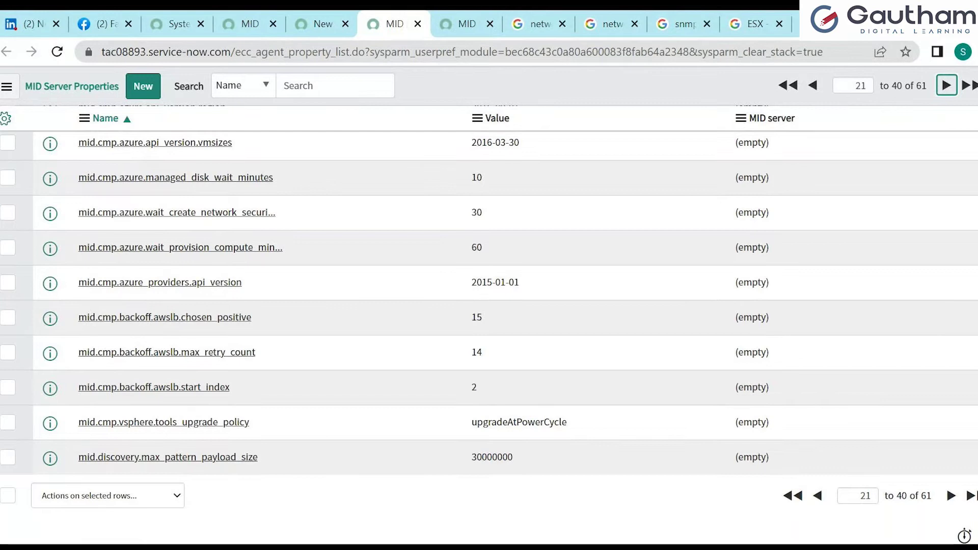
scroll(943, 99, up, 1)
click(943, 94)
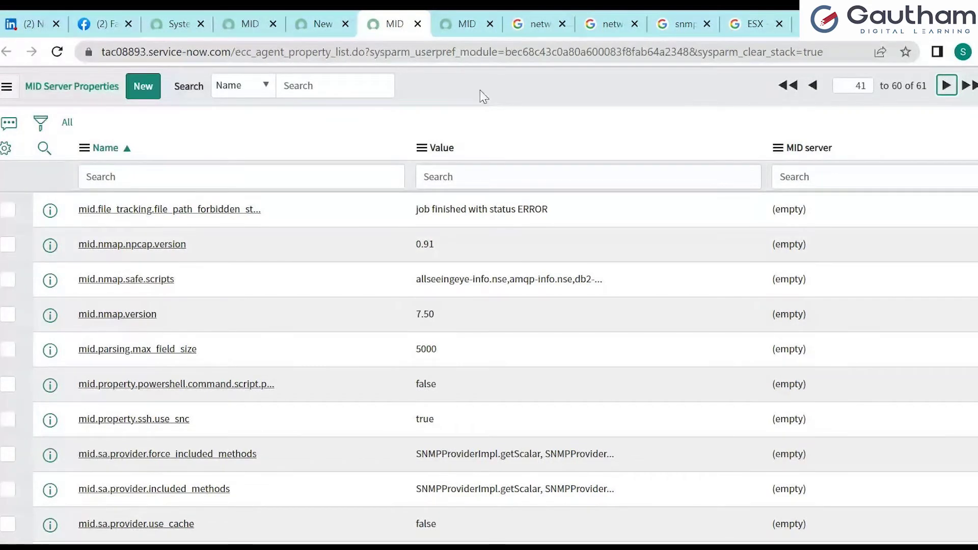
Step: Open the REST record from the MID Server Capabilities list in a new browser tab, review it and close that tab
click(462, 26)
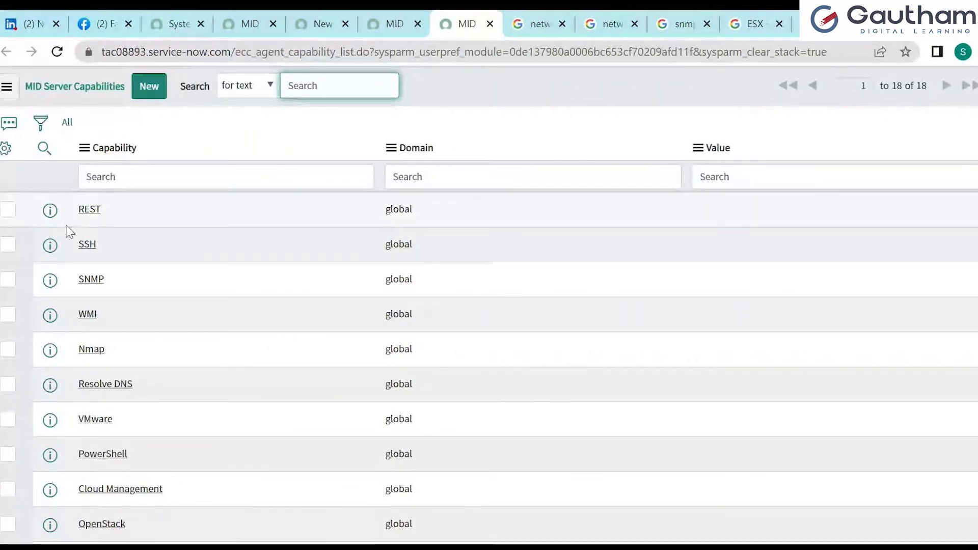
right_click(50, 211)
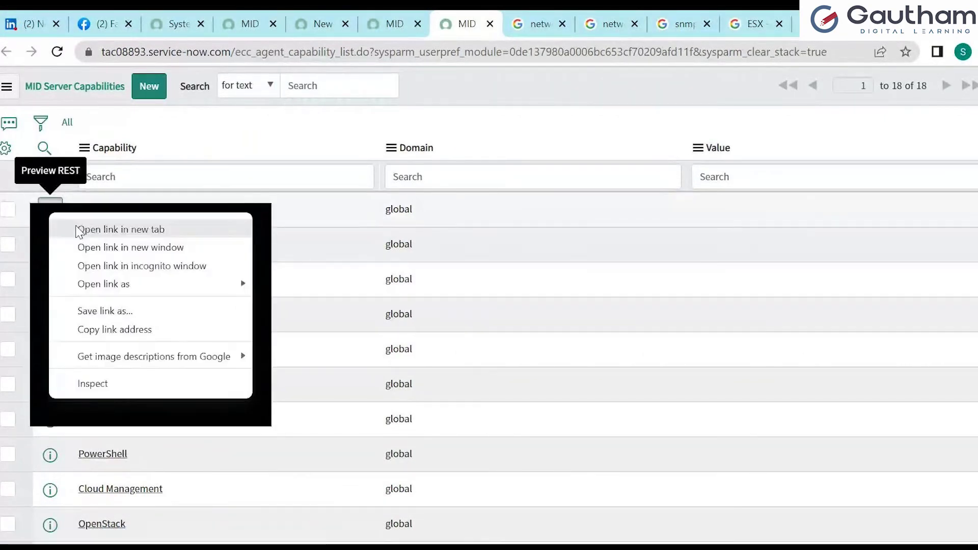
click(77, 231)
key(ctrl+Tab)
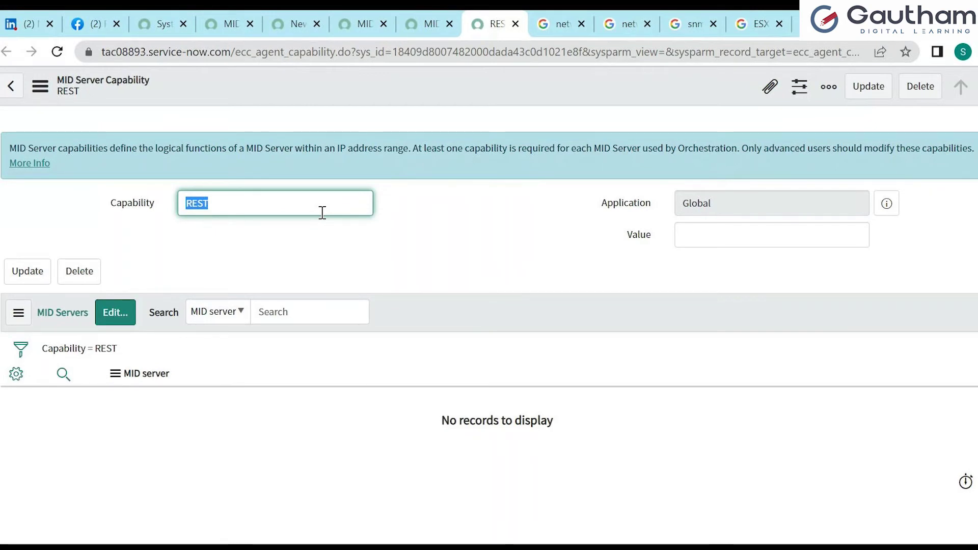
click(515, 24)
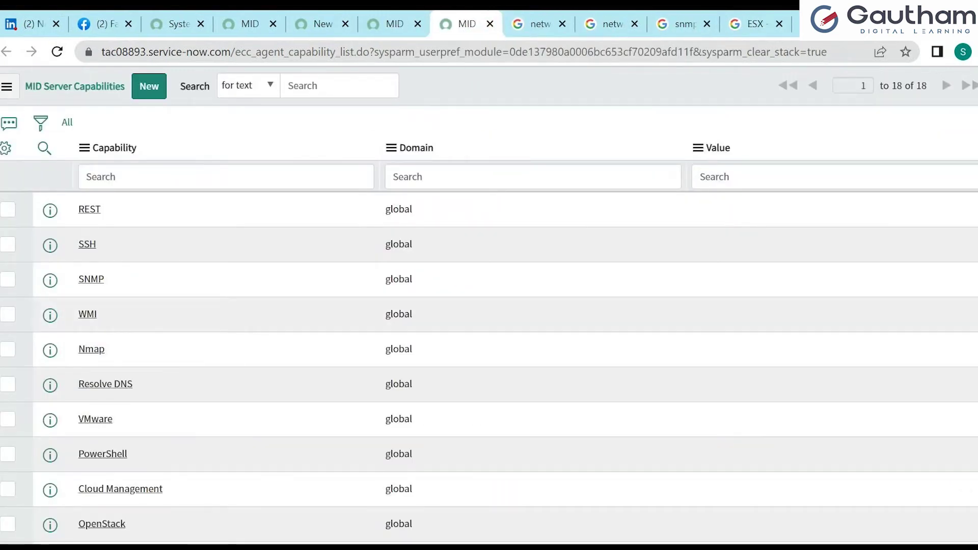
Step: Look through the whole MID Server Capabilities list and highlight the Nmap capability name
scroll(489, 331, down, 2)
scroll(489, 331, down, 4)
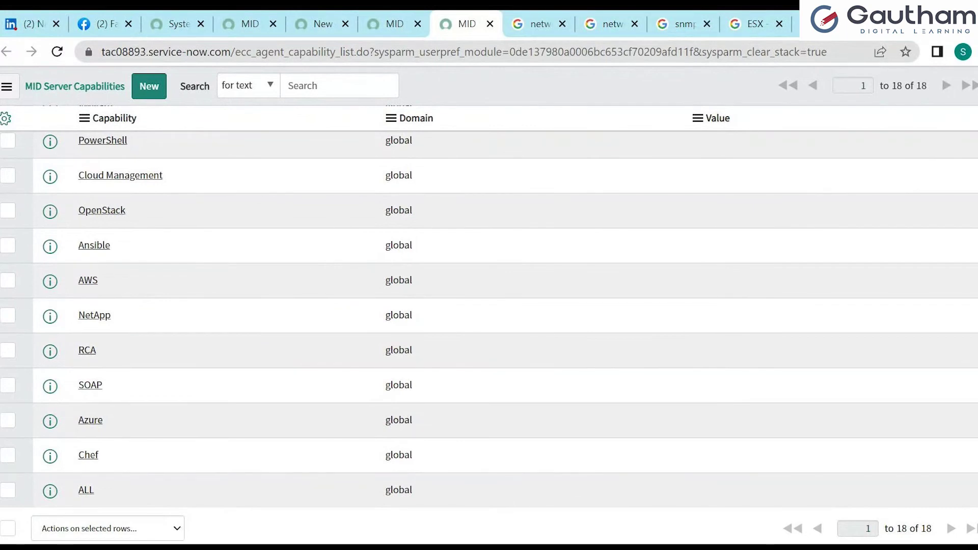
scroll(489, 331, up, 3)
scroll(489, 332, up, 4)
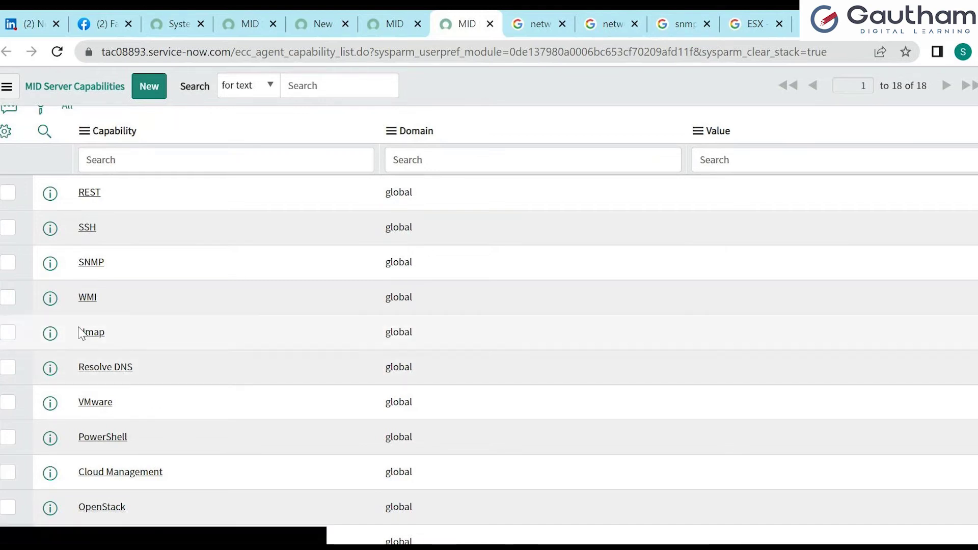
drag(122, 334, 82, 330)
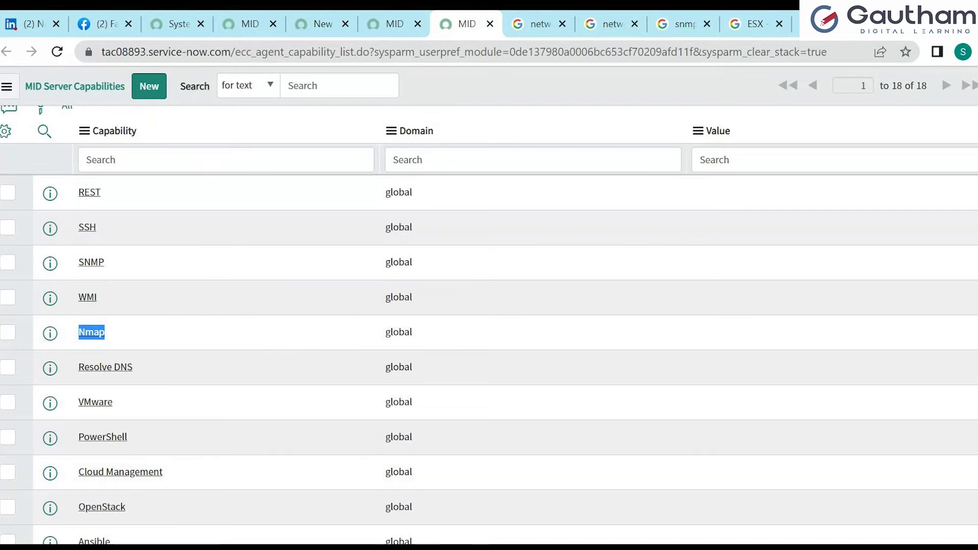
key(alt+Tab)
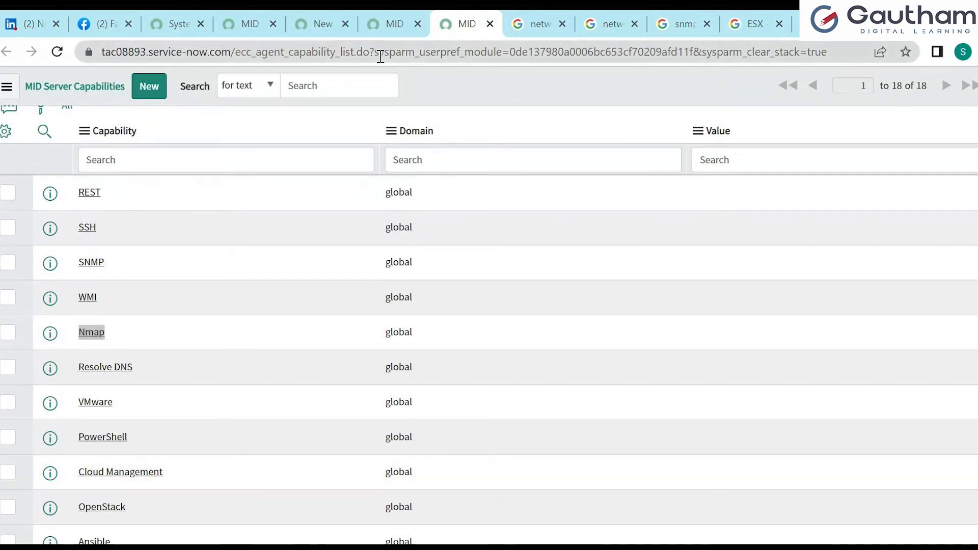
Step: Revisit the open properties, cluster and MID Servers pages, and look through the MID Server modules in the application navigator
click(389, 32)
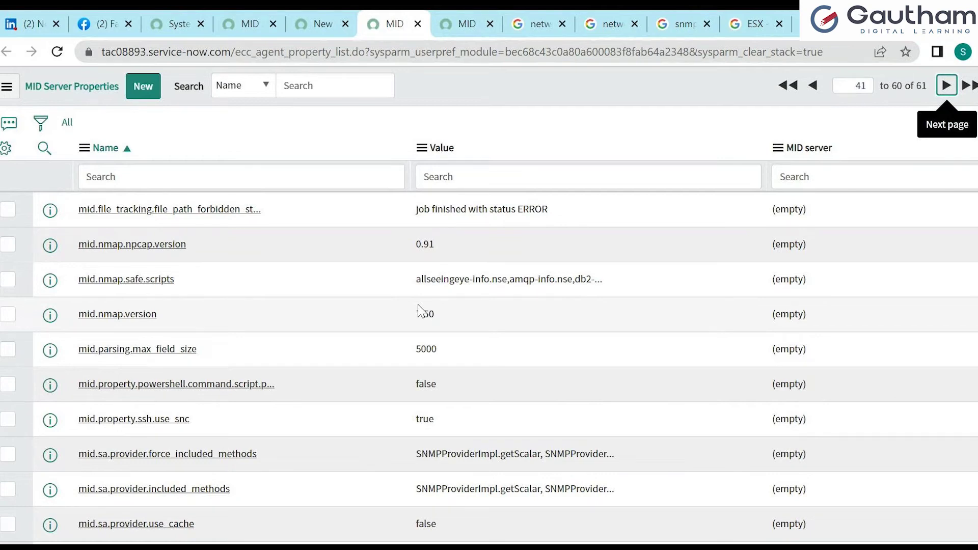
click(316, 29)
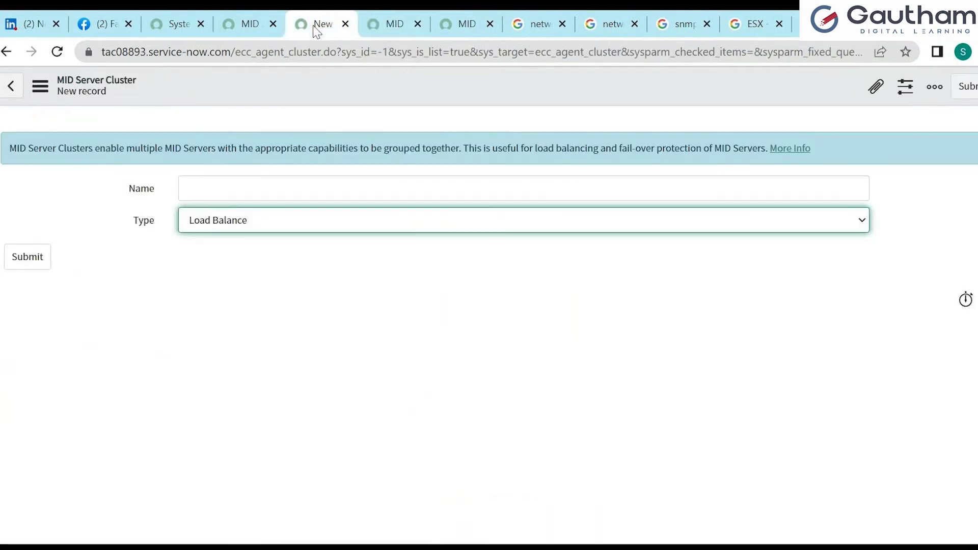
click(252, 21)
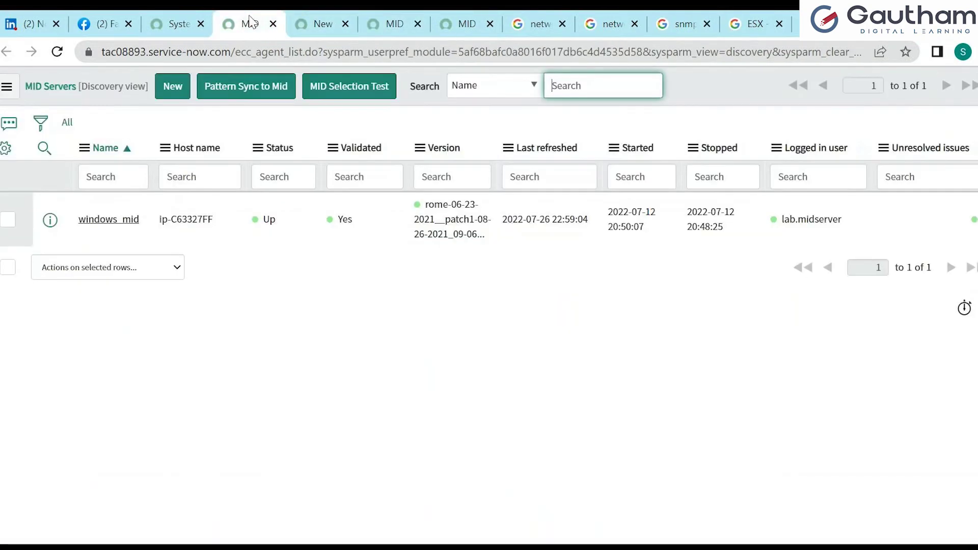
click(176, 24)
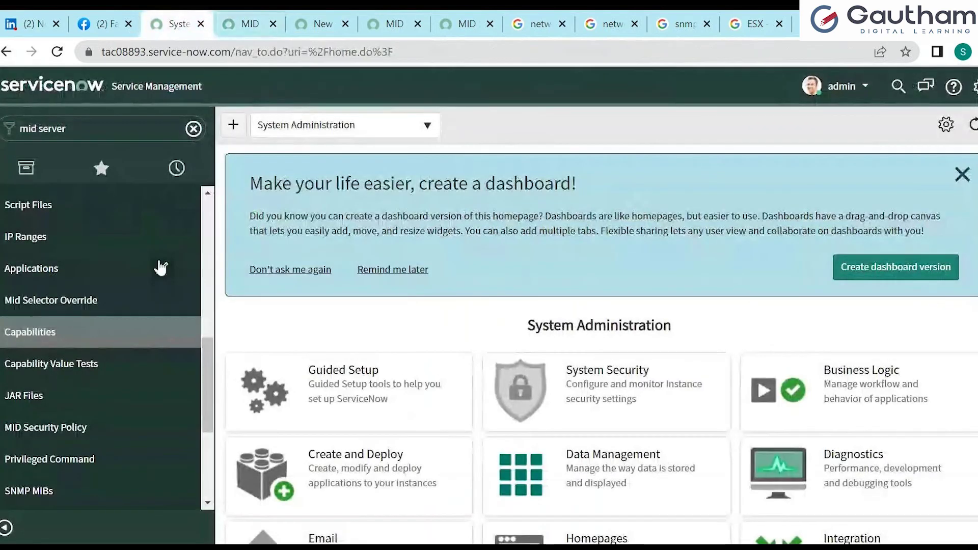
drag(207, 371, 202, 440)
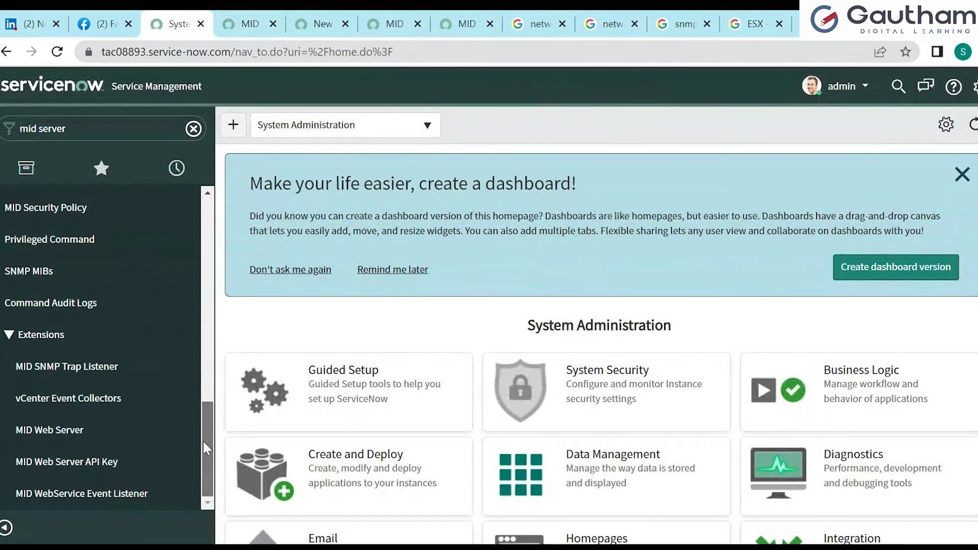
drag(204, 435, 192, 245)
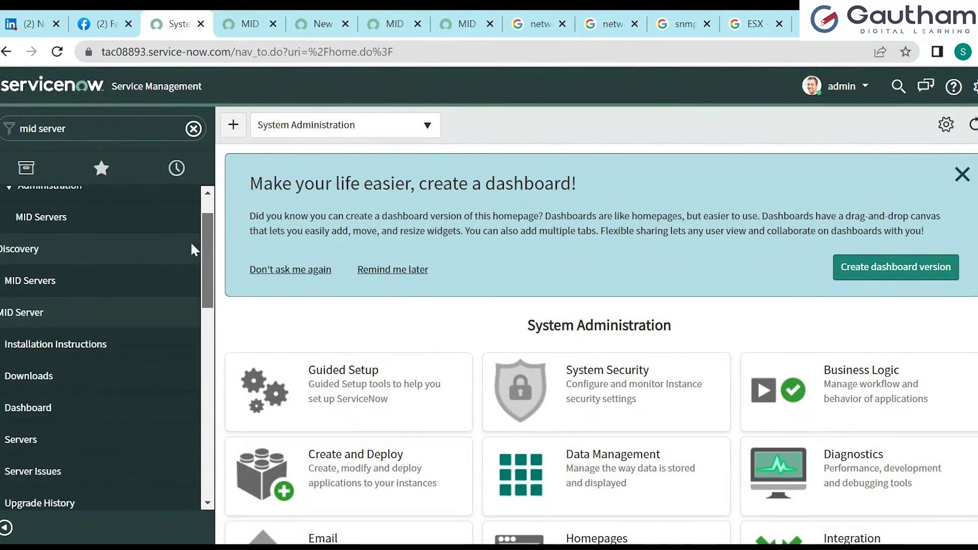
scroll(192, 239, up, 1)
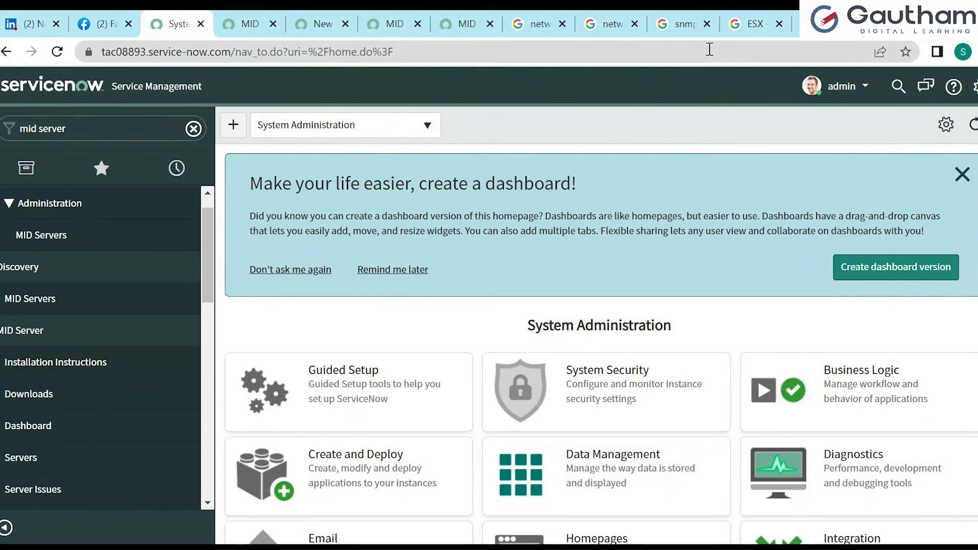
Step: Search the web for "windows server 2012" in a new browser tab and look through the results
key(ctrl+t)
click(768, 50)
text(w)
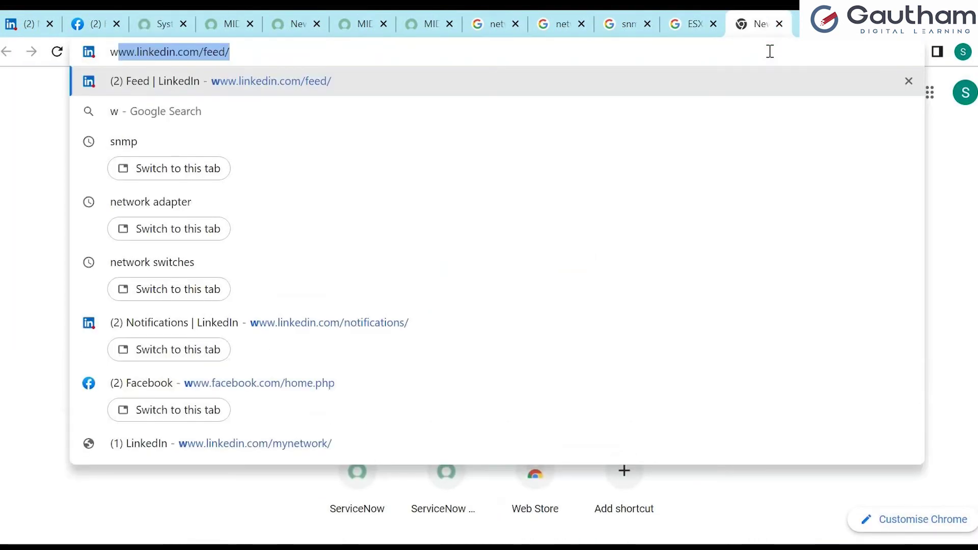
text(indows server 20)
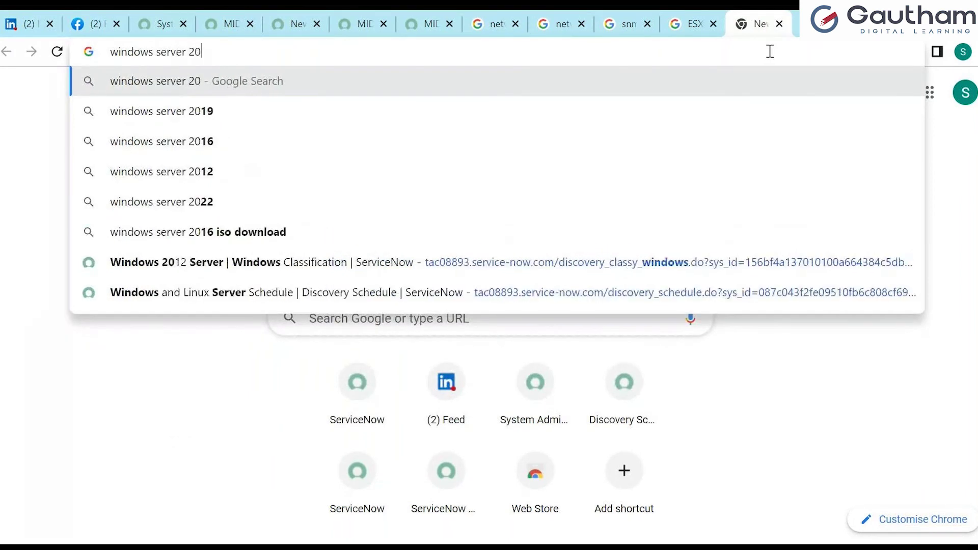
text(12)
key(BackSpace)
text(12)
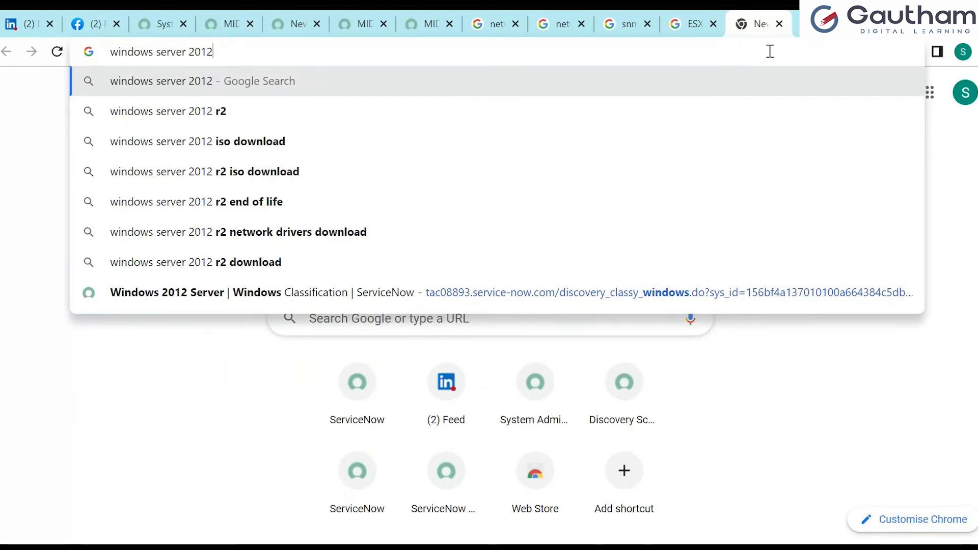
key(Return)
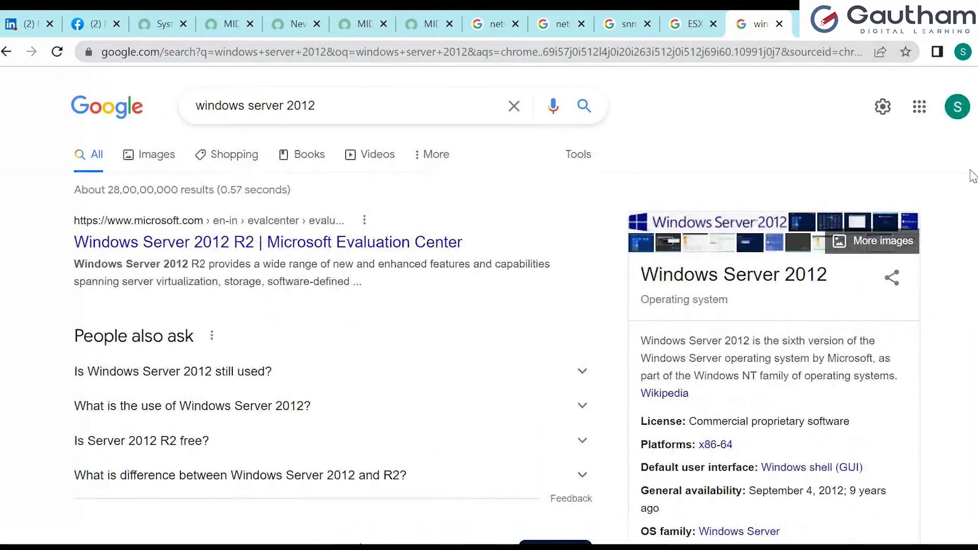
scroll(972, 176, down, 5)
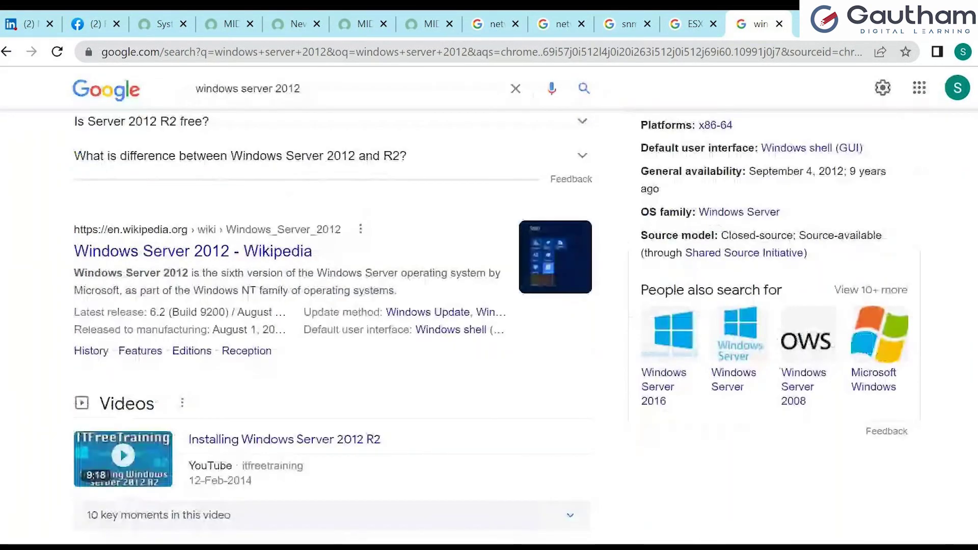
scroll(972, 176, down, 1)
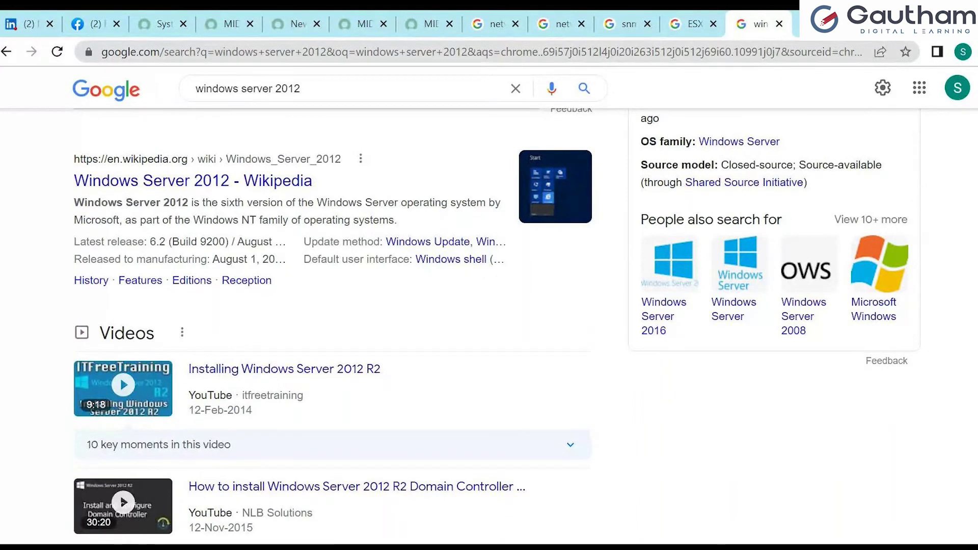
scroll(329, 244, up, 5)
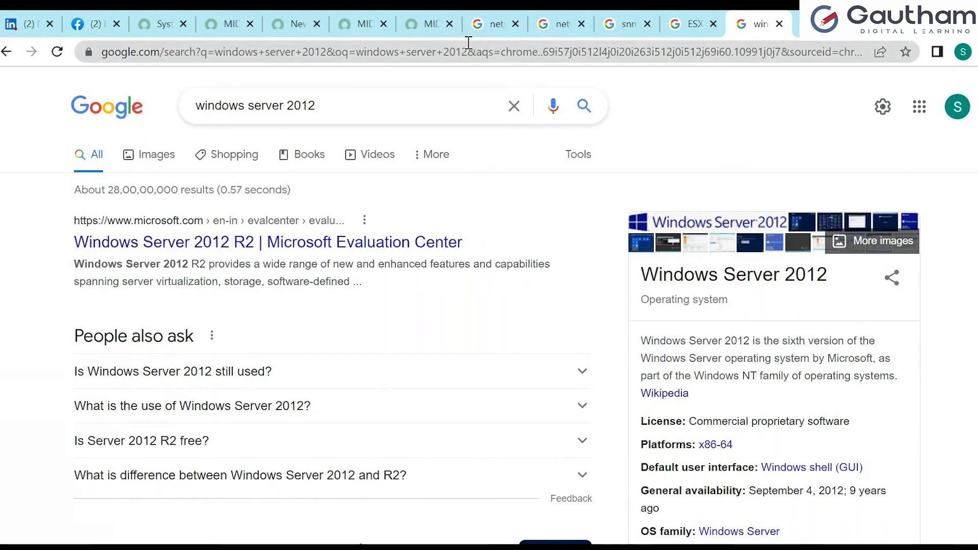
Step: Return to the new MID Server Cluster record, name it Test1 and save it with the Load Balance type
click(296, 24)
click(305, 187)
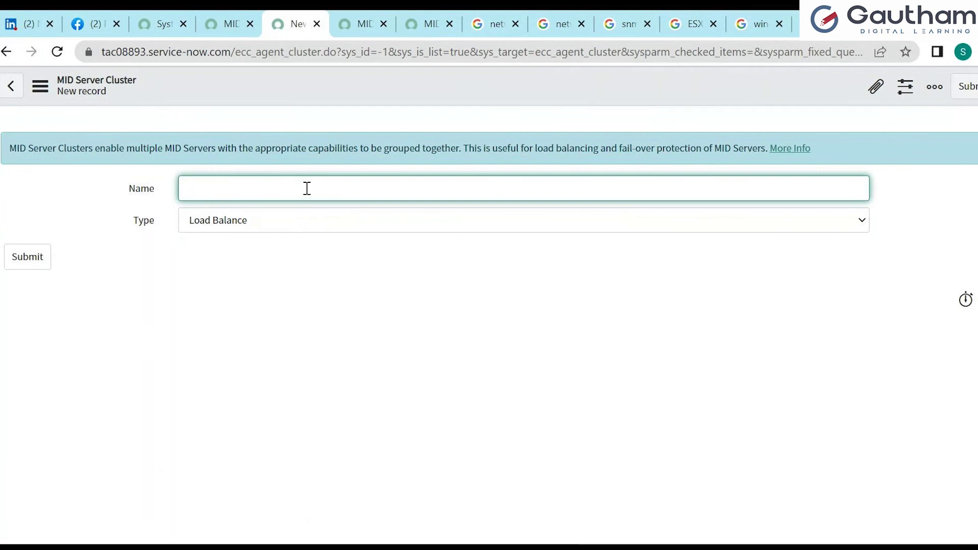
text(Test1)
key(Return)
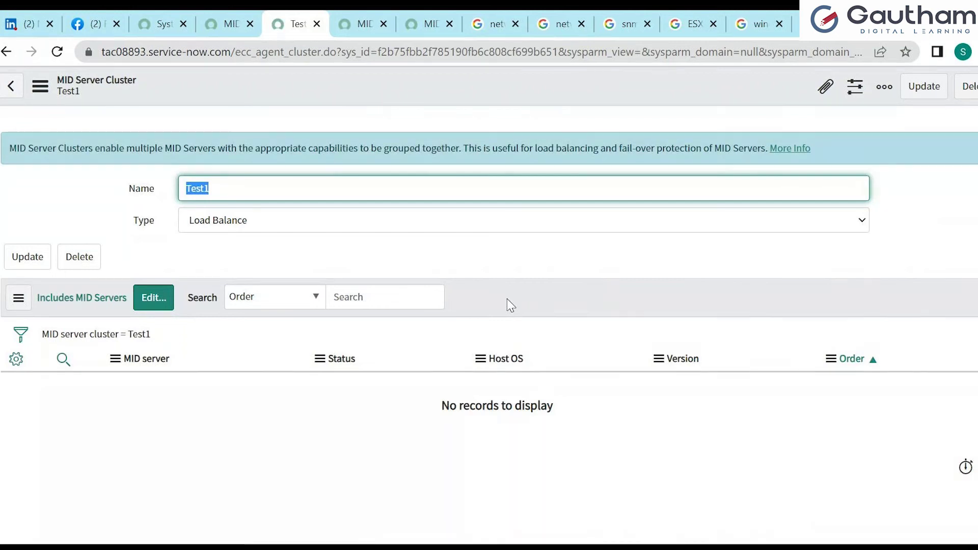
Step: Add the windows_mid server to the Test1 cluster's included MID Servers and save the membership
click(161, 302)
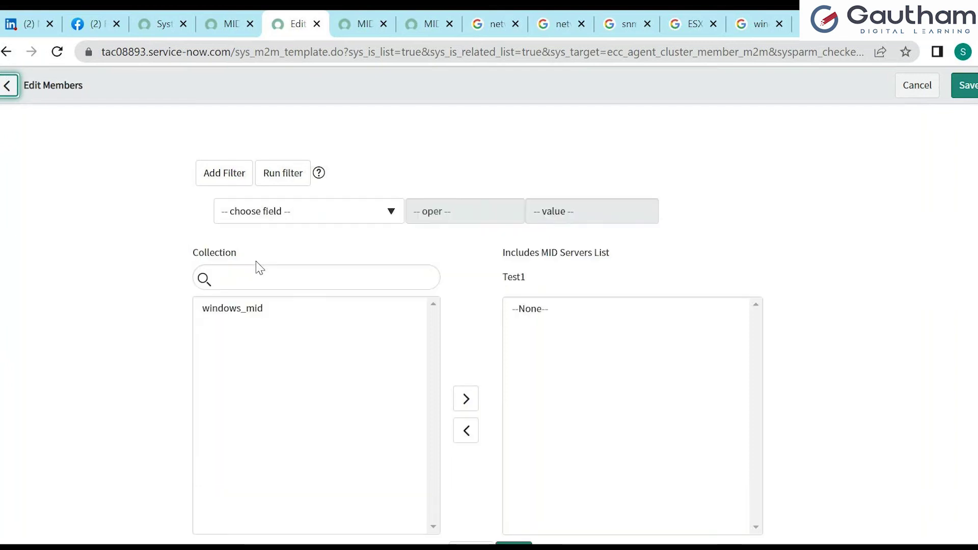
double_click(230, 312)
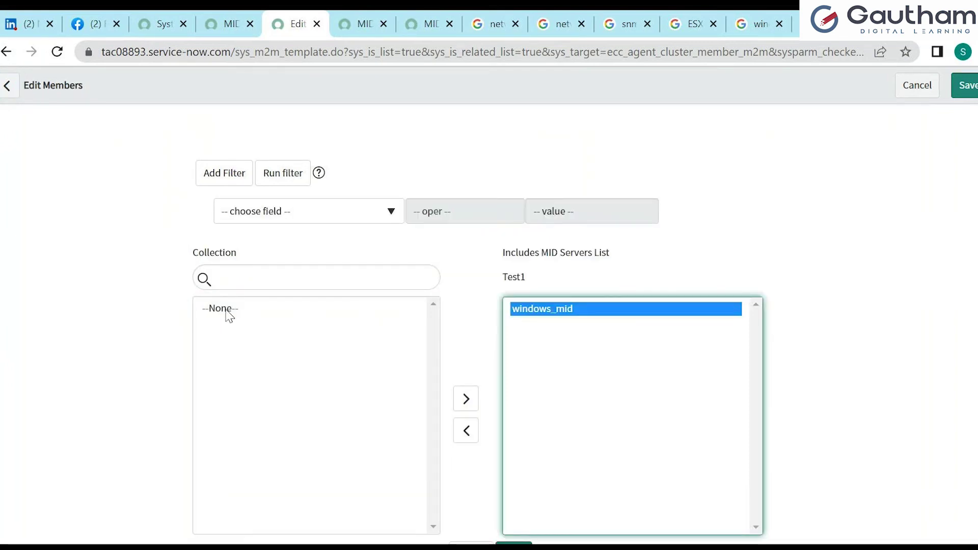
click(968, 86)
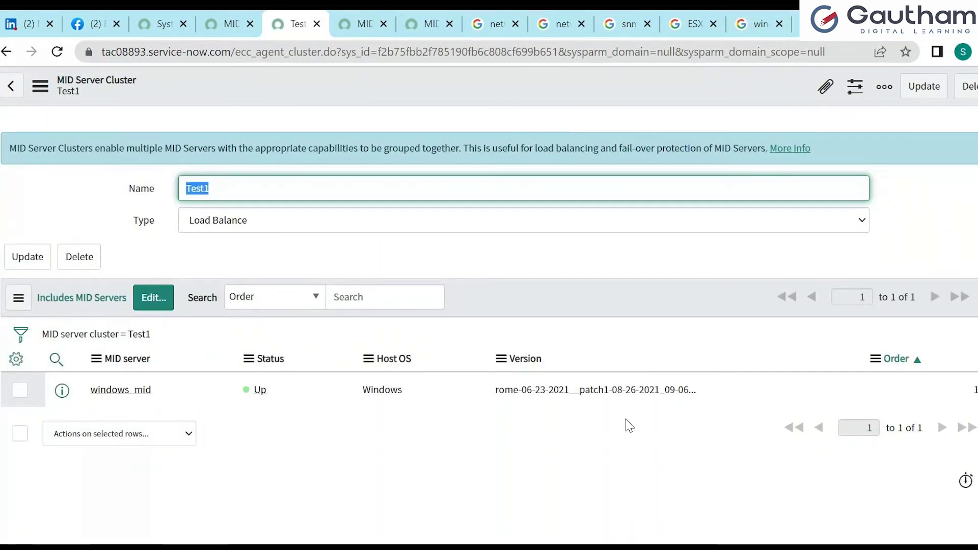
key(alt+Tab)
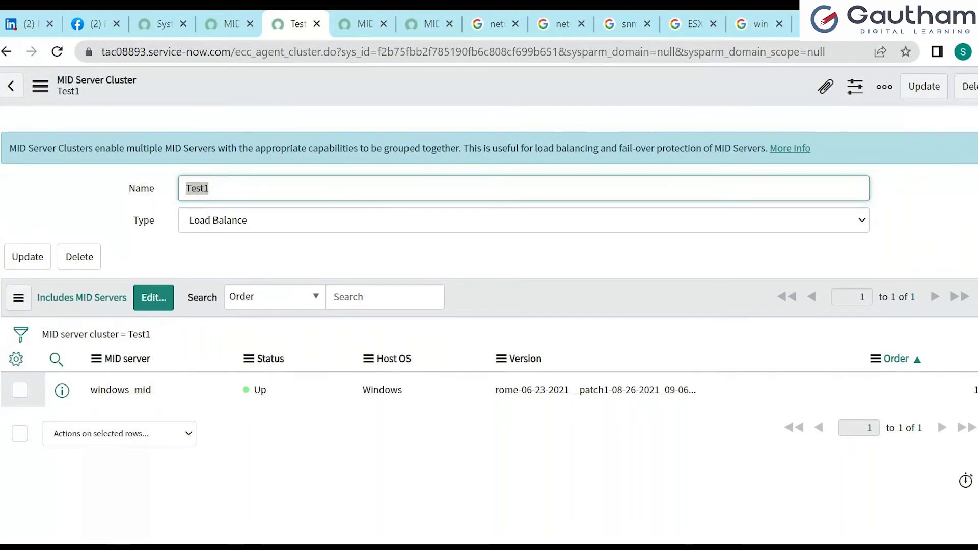
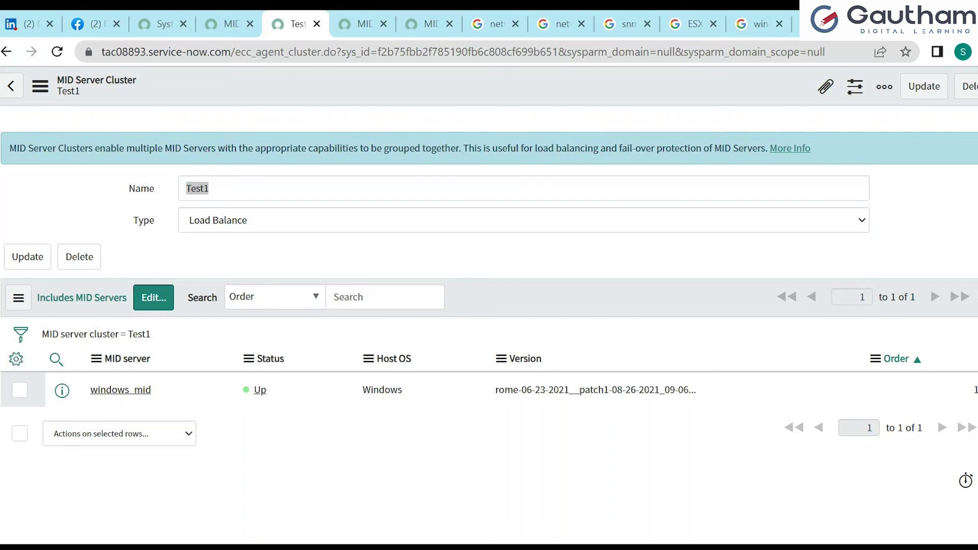
Step: Open the ecc_agent_issue.list table from the application navigator to view the MID Server issues
click(223, 24)
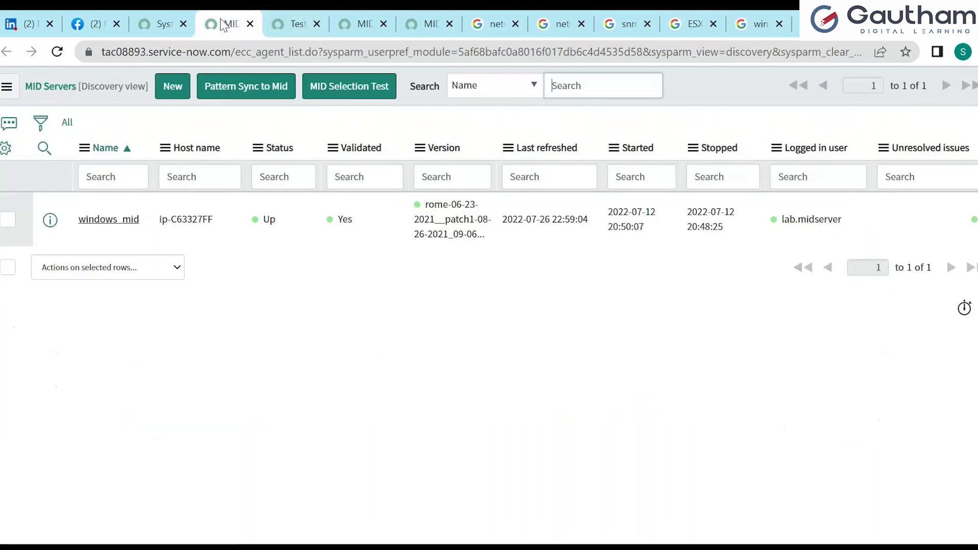
click(165, 25)
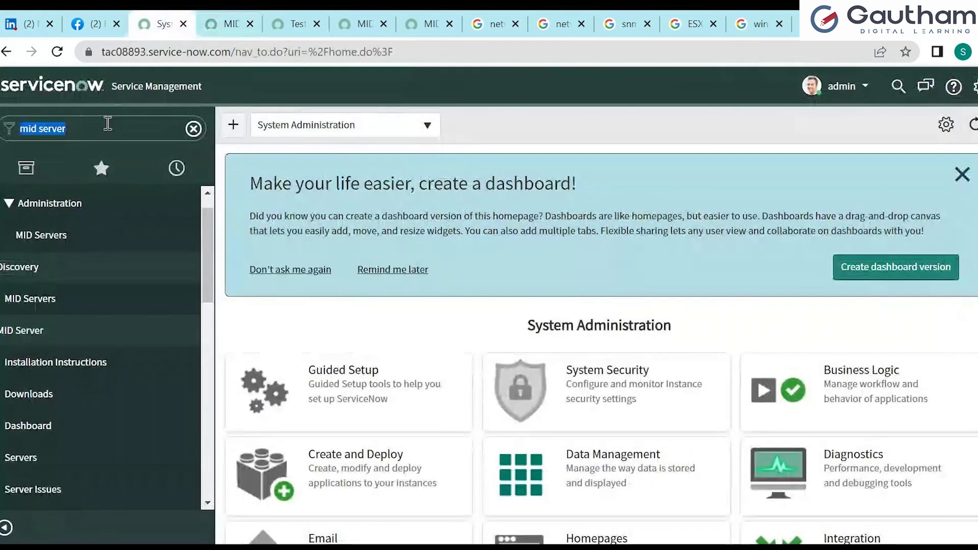
text(ecc_agent_issue)
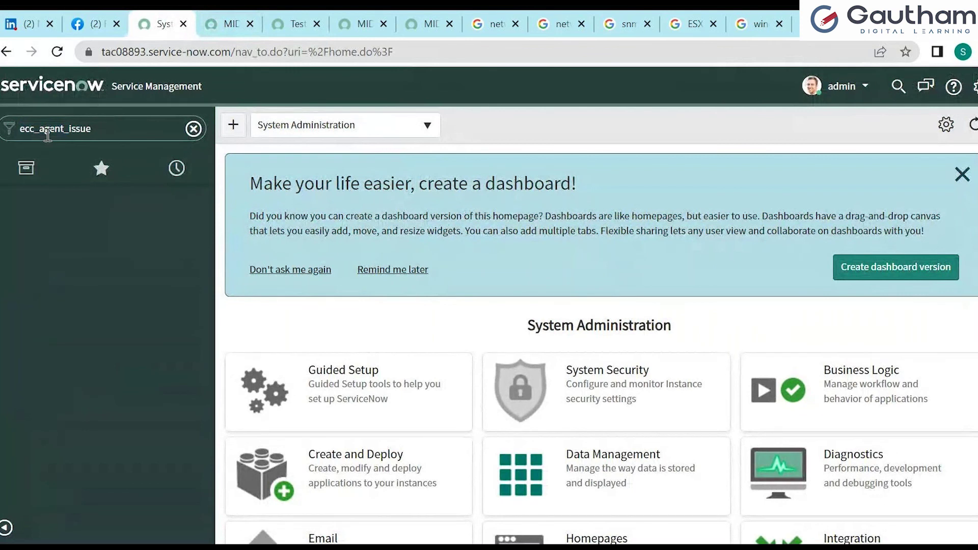
text(.list)
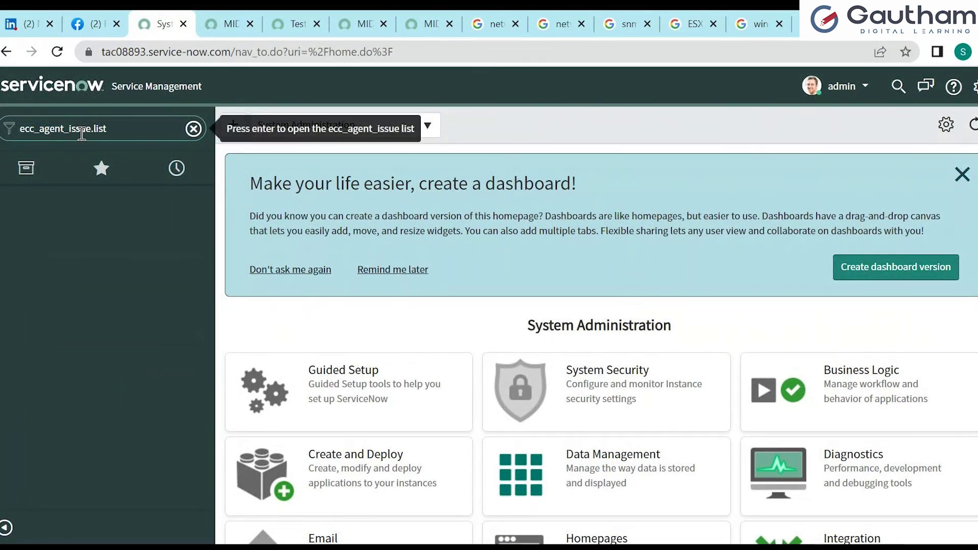
key(Return)
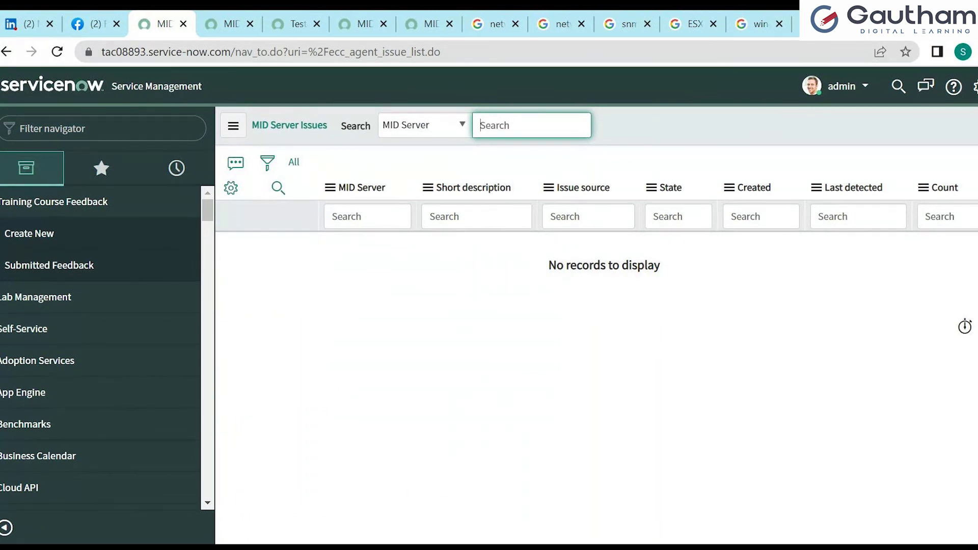
click(229, 24)
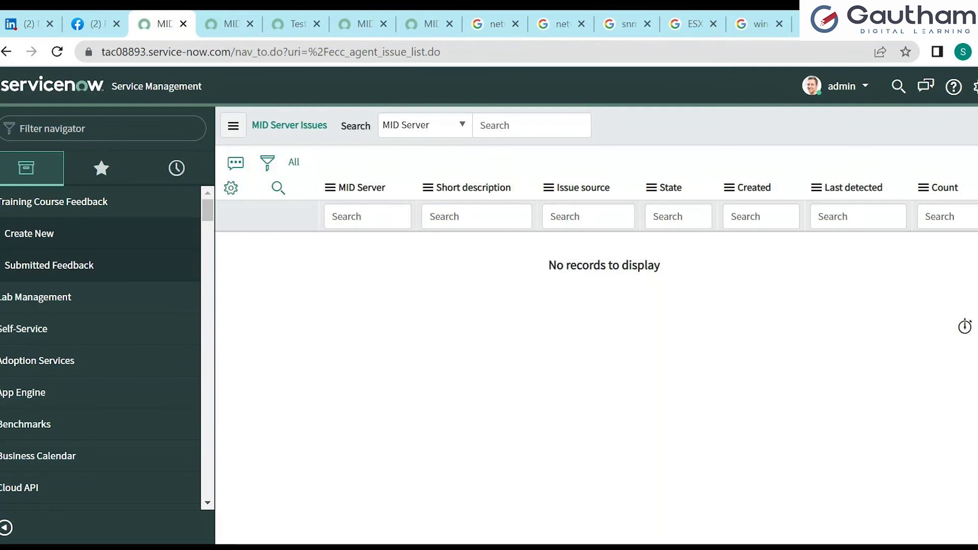
Step: Try filtering the application navigator by "mid server issue" and clear the filter
click(132, 128)
text(mi)
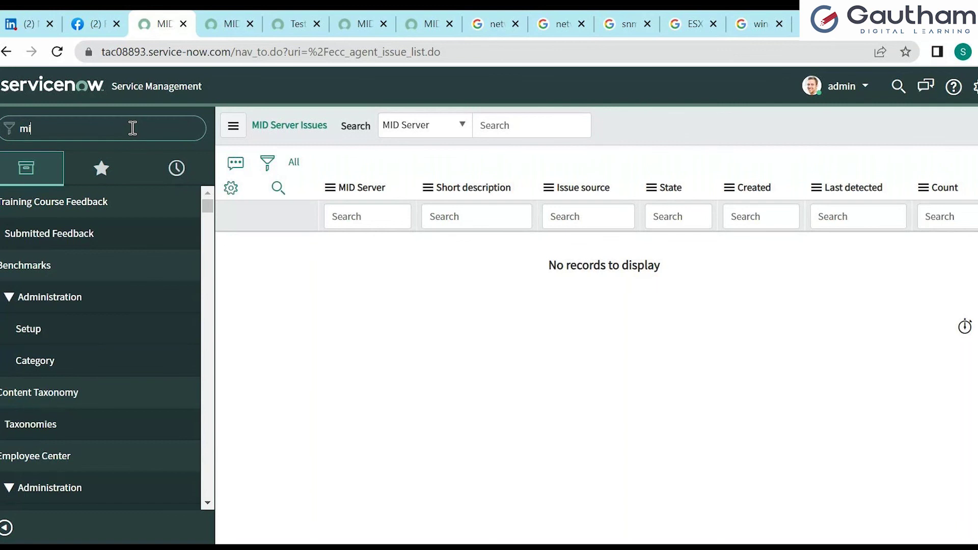
text(d server)
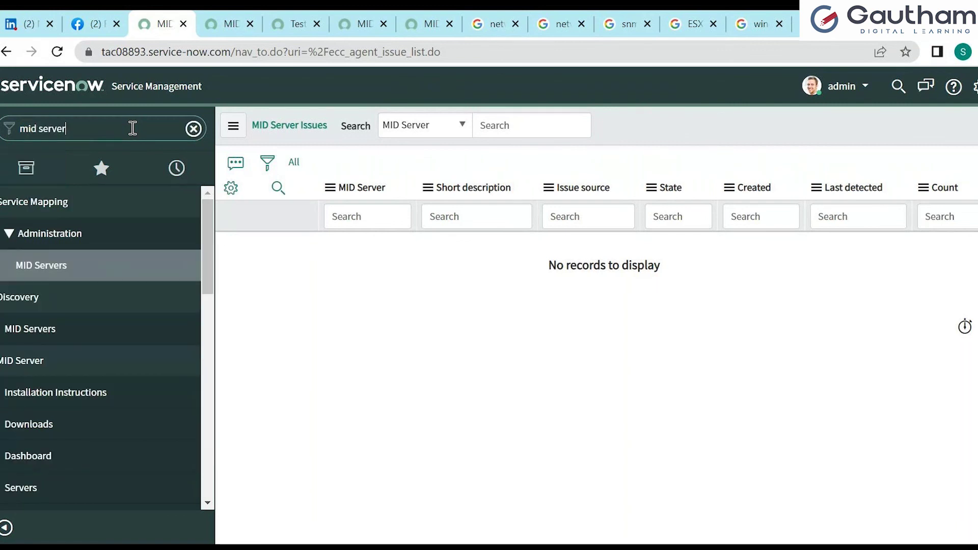
text( issue)
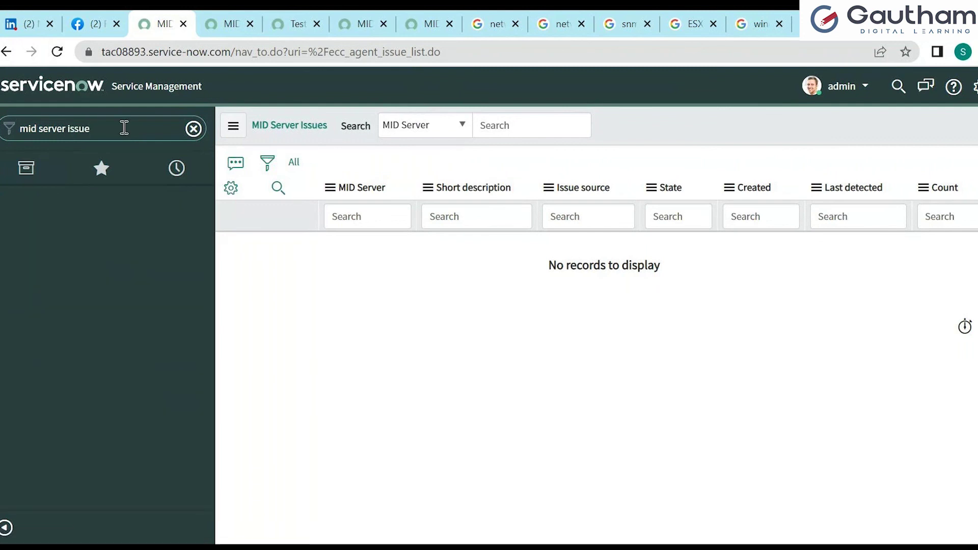
click(233, 127)
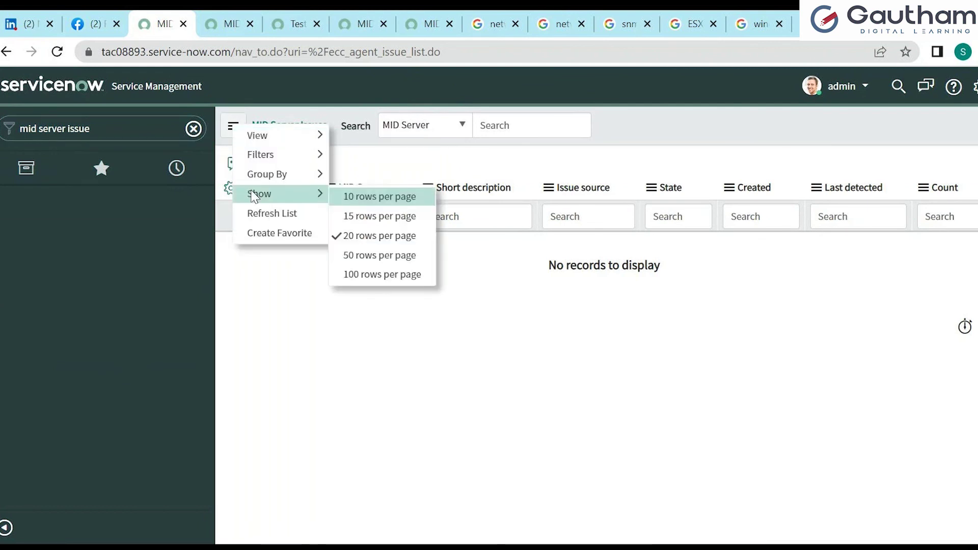
click(159, 133)
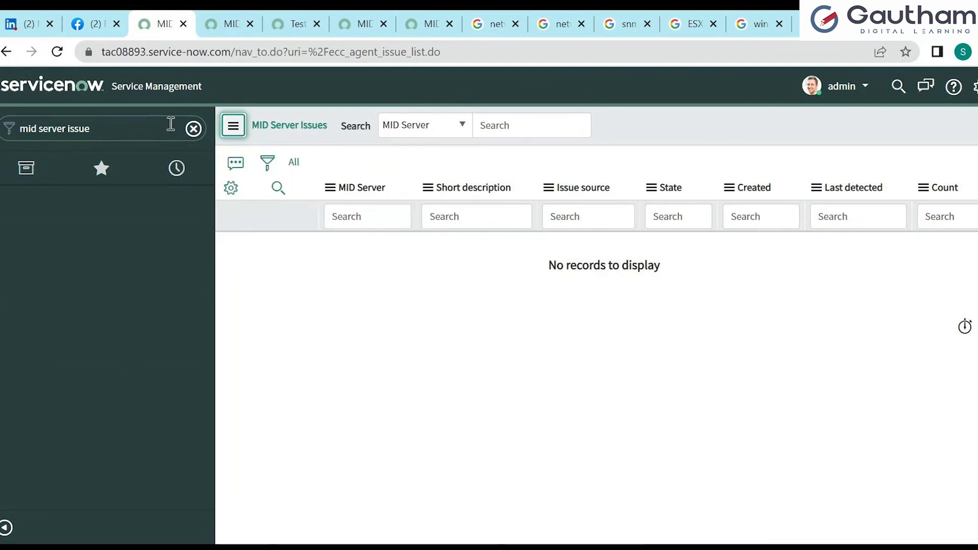
click(194, 129)
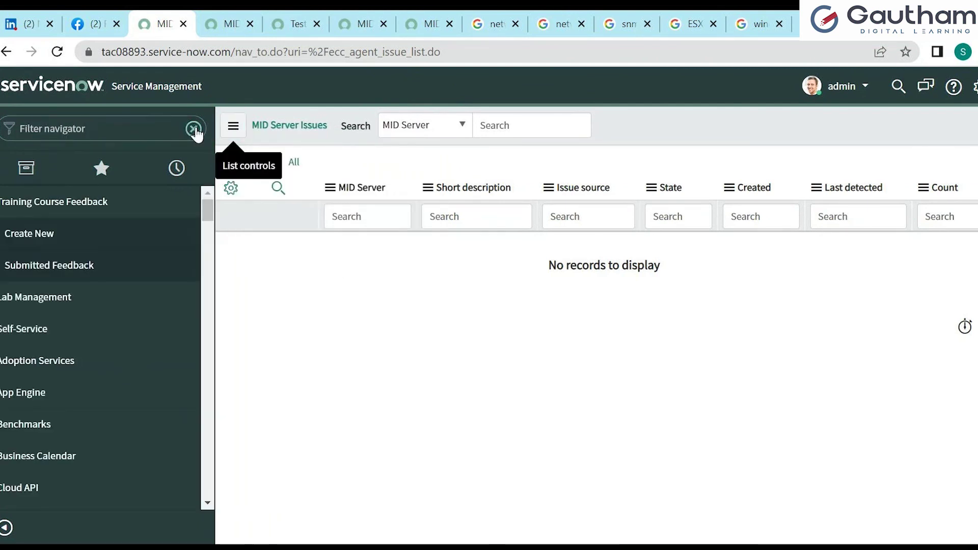
click(150, 131)
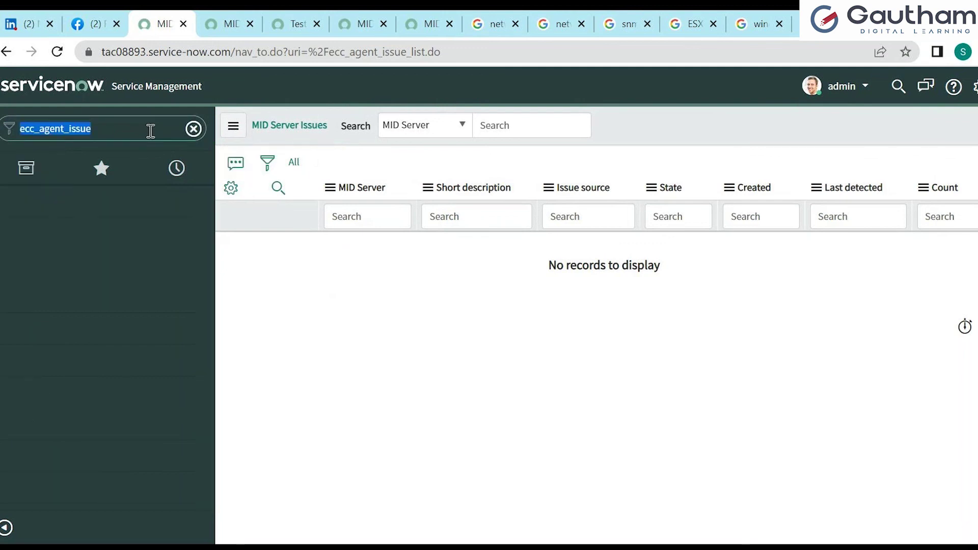
click(151, 131)
text(.)
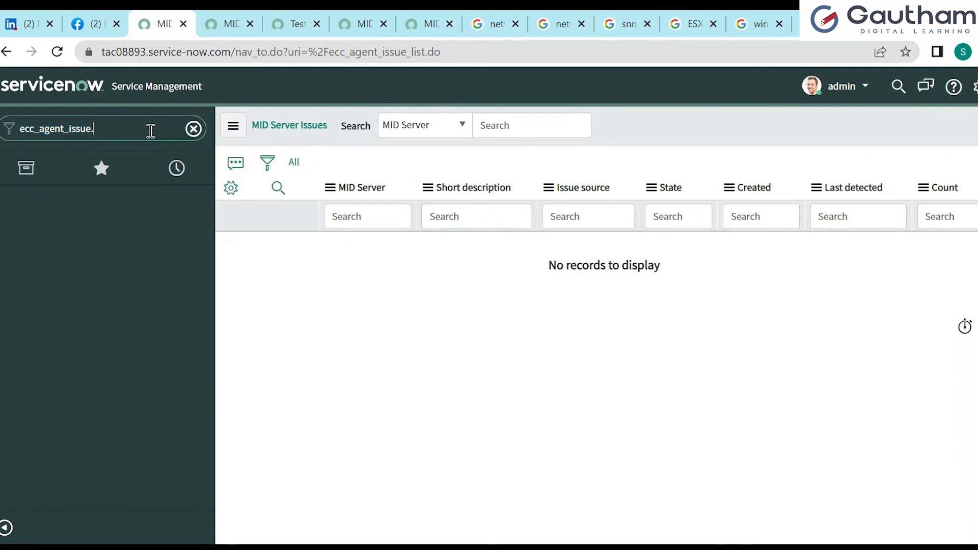
key(BackSpace)
key(BackSpace)
key(BackSpace)
key(BackSpace)
key(BackSpace)
key(BackSpace)
key(BackSpace)
key(BackSpace)
key(BackSpace)
key(BackSpace)
key(BackSpace)
key(BackSpace)
key(BackSpace)
key(BackSpace)
key(BackSpace)
key(BackSpace)
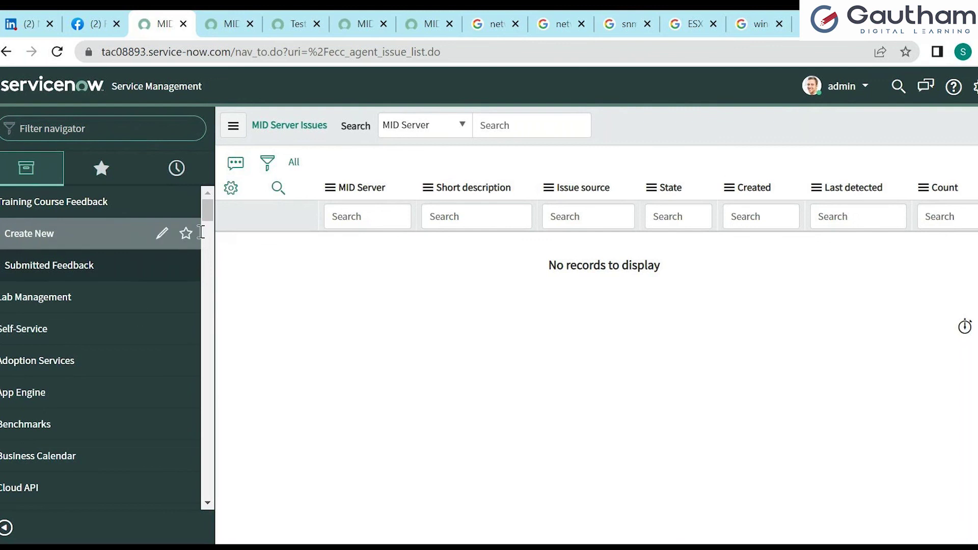
mouse_move(205, 209)
mouse_down()
mouse_move(206, 503)
mouse_move(208, 216)
mouse_up()
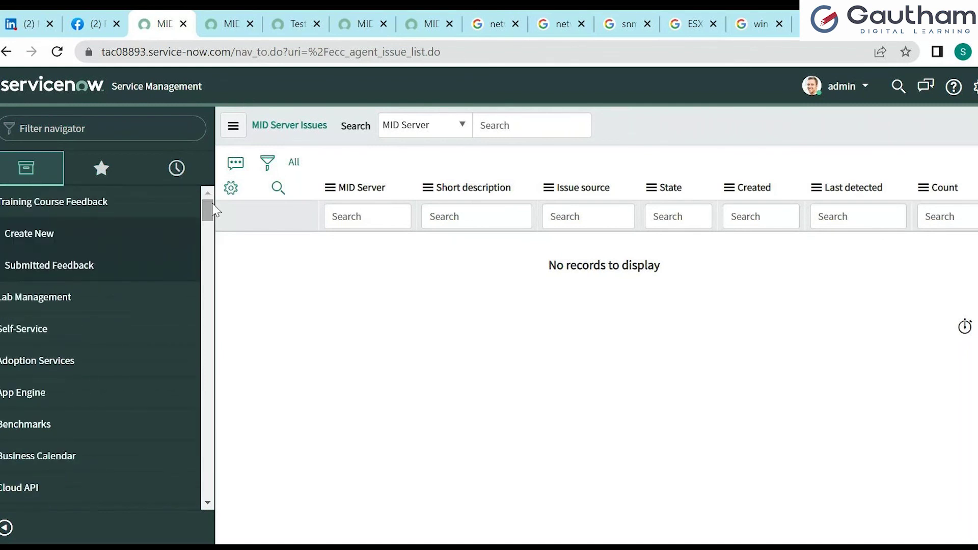
Step: Filter the application navigator by "mid ser" and open the MID Server's Server Issues module
click(118, 131)
text(mid se)
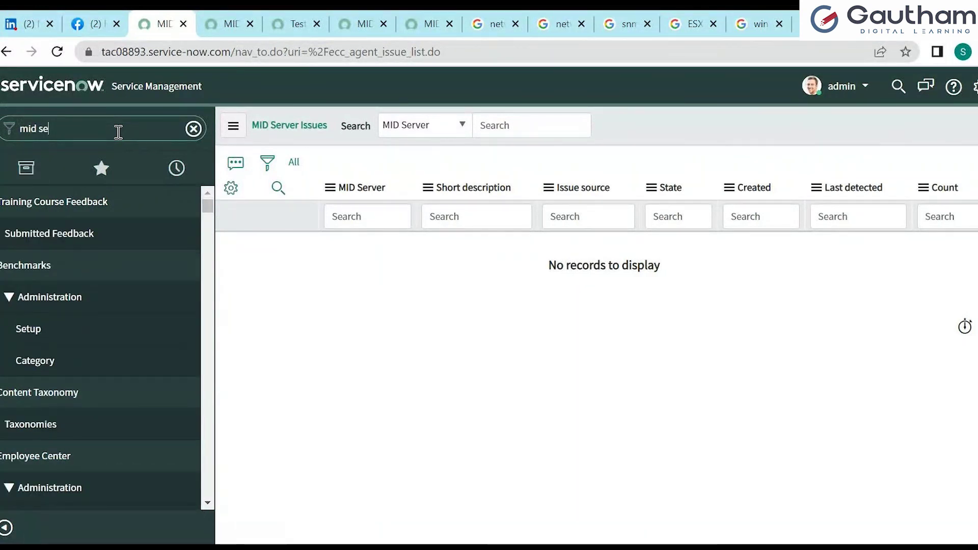
text(r)
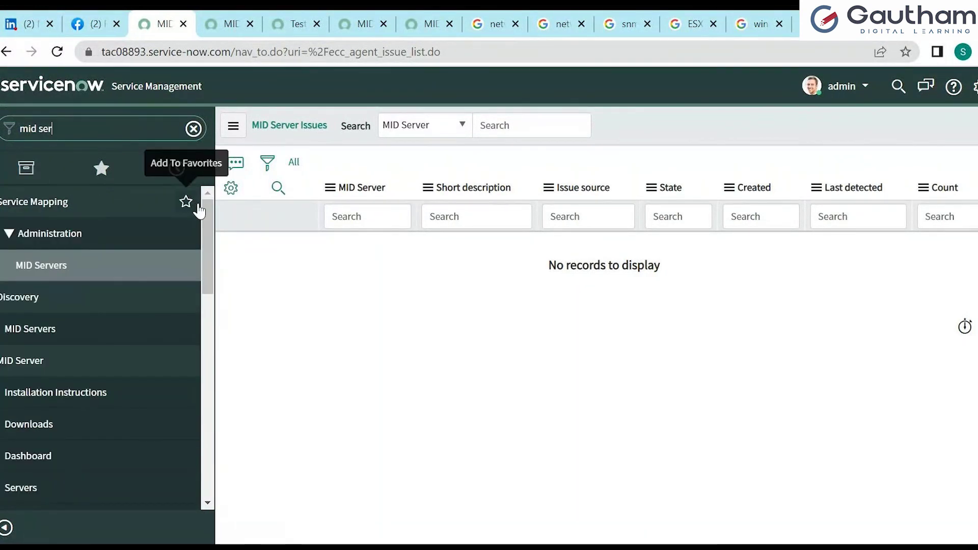
drag(206, 211, 215, 297)
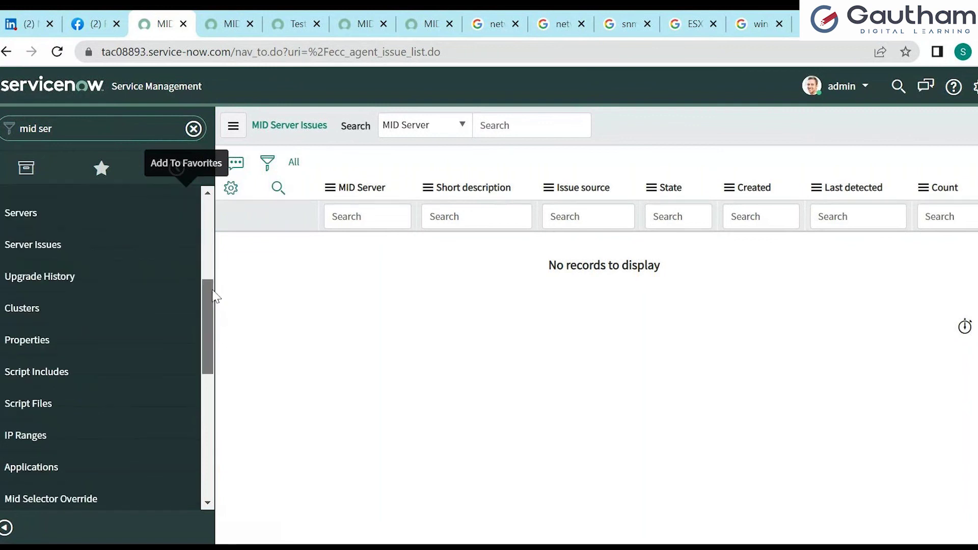
scroll(39, 253, up, 1)
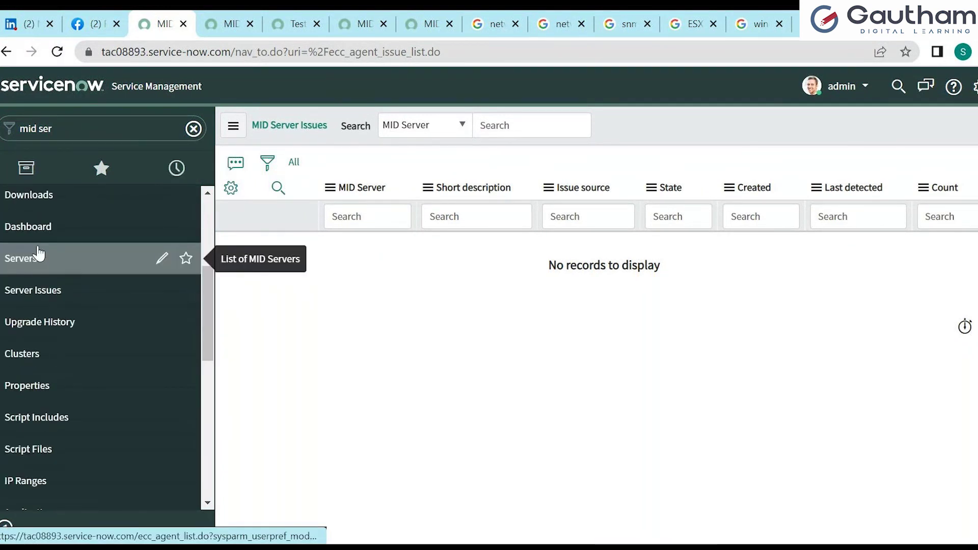
click(47, 294)
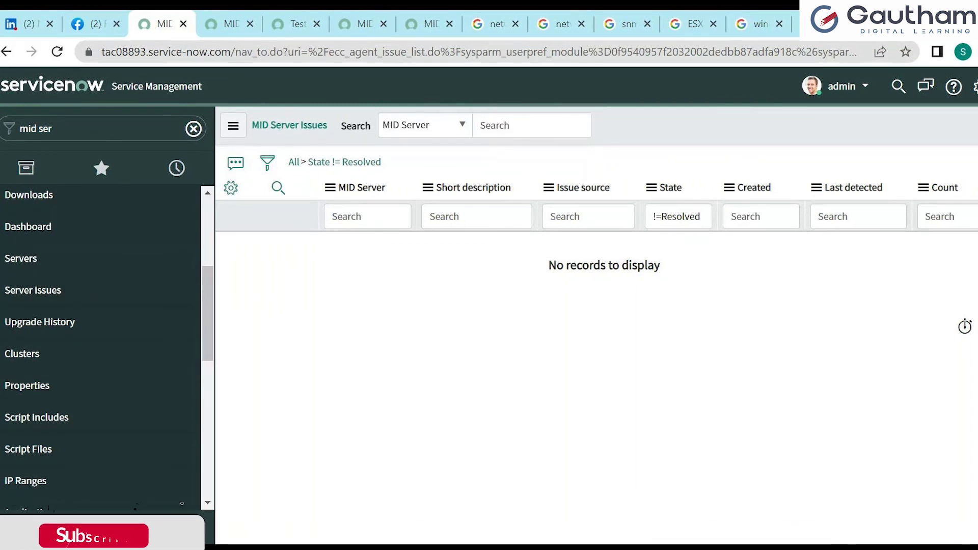
click(38, 293)
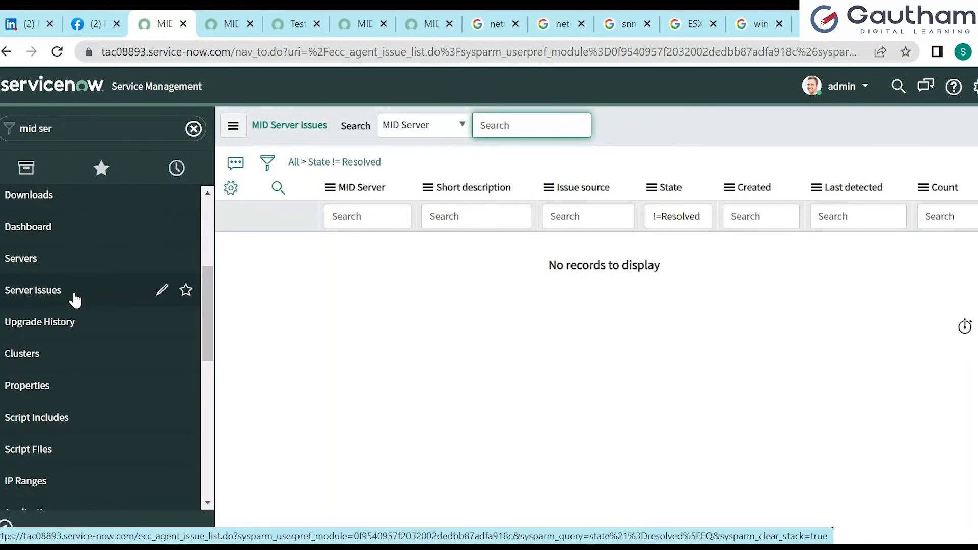
Step: Look through the MID Server Upgrade History, Clusters and Script Includes modules, browsing down the script includes list
click(78, 322)
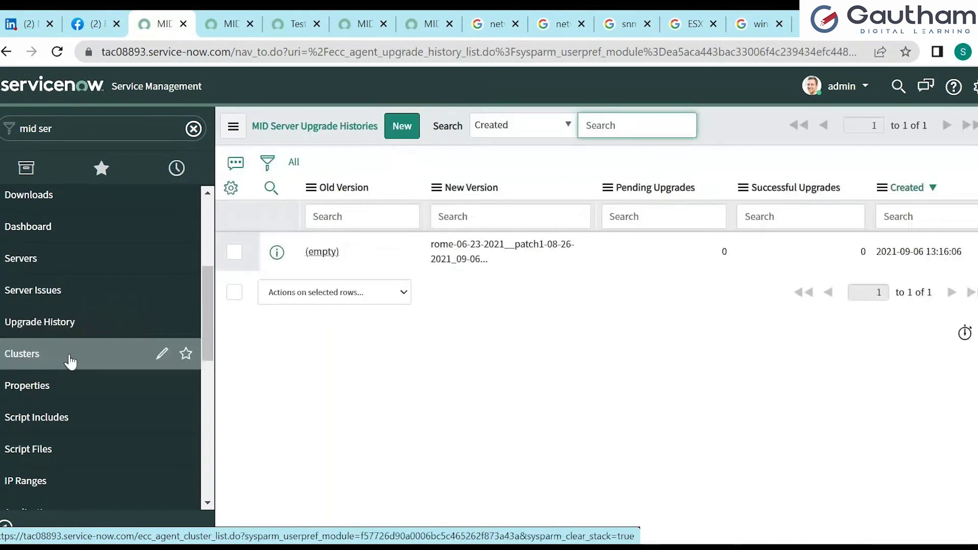
click(71, 361)
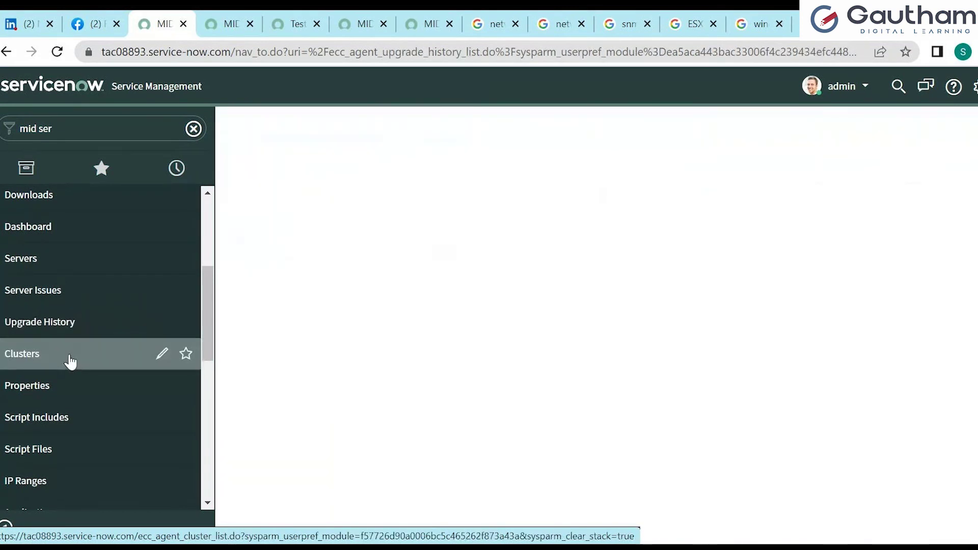
click(70, 427)
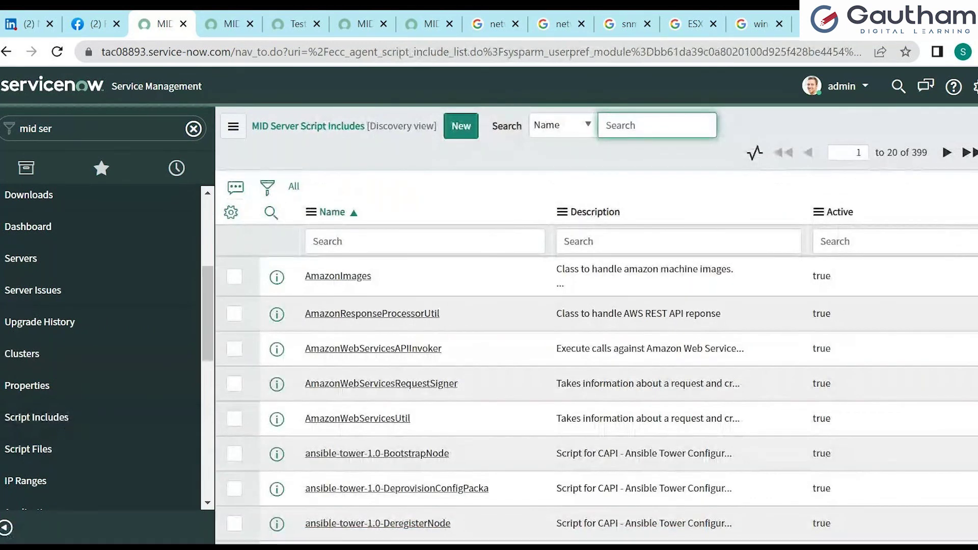
scroll(949, 236, down, 4)
scroll(596, 356, down, 5)
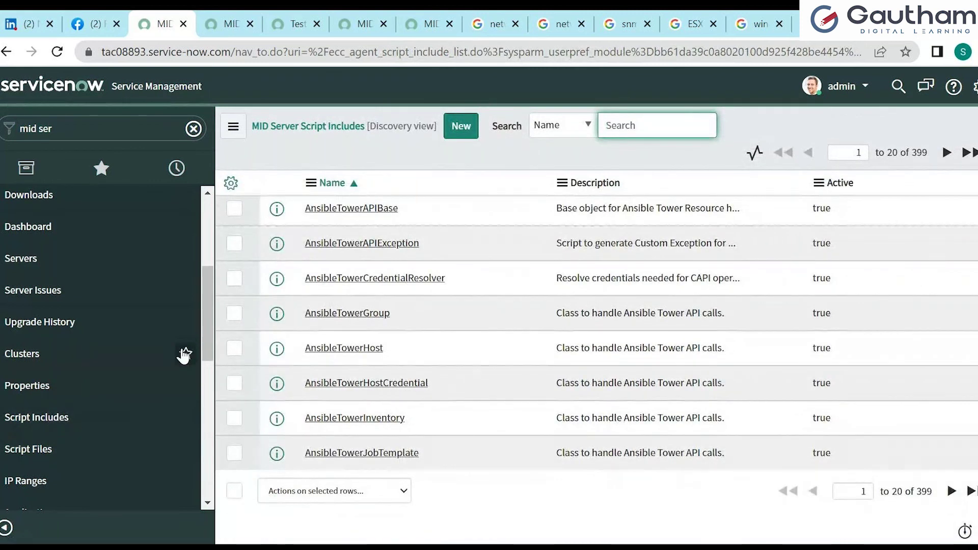
drag(206, 333, 211, 250)
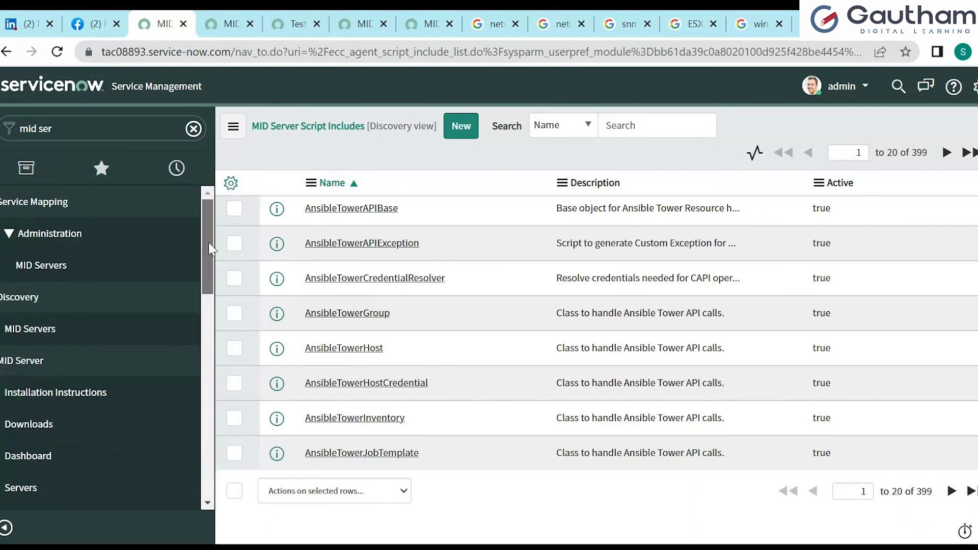